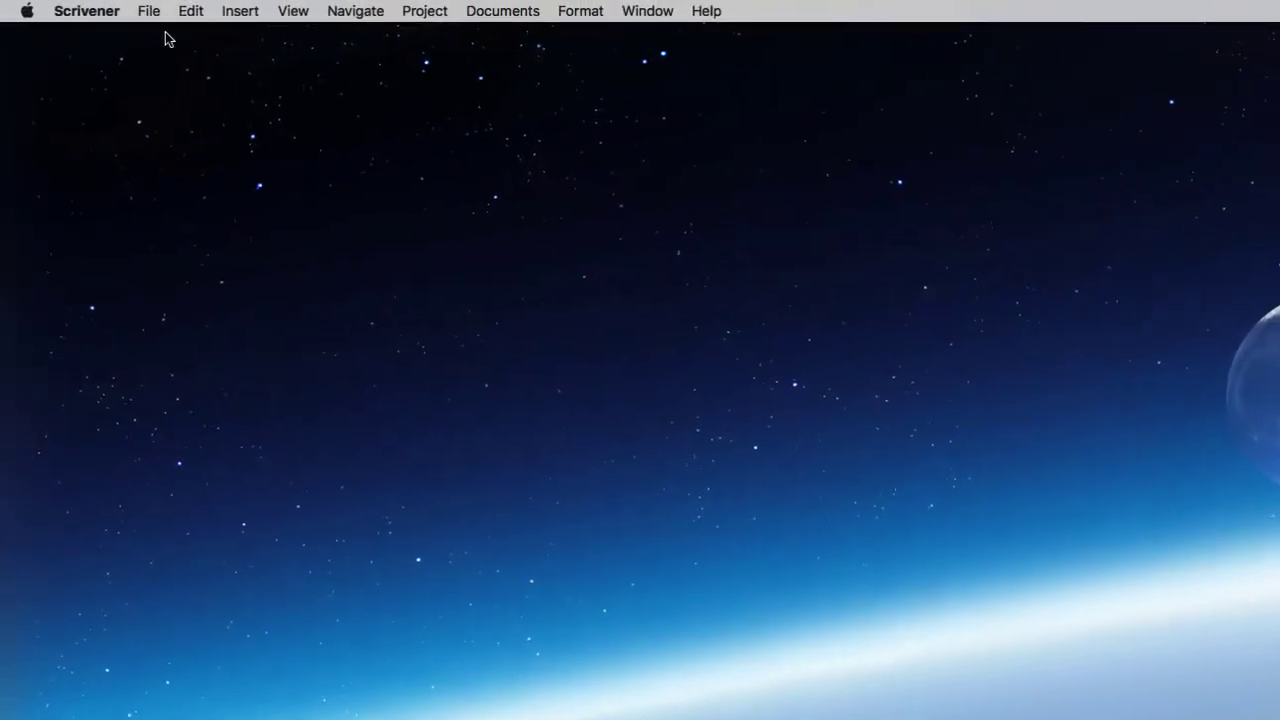
- Create a new project from the Blank template, named Time in a Bottle, and enlarge its window
left_click(102, 9)
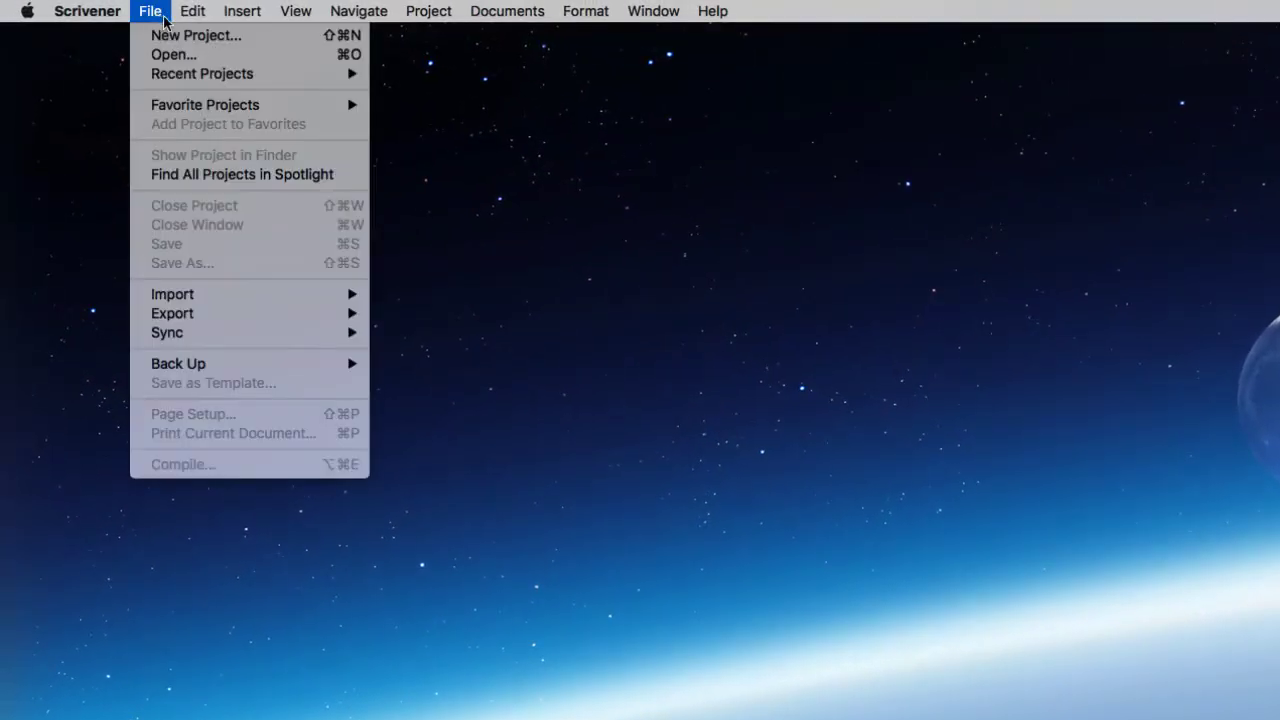
left_click(176, 36)
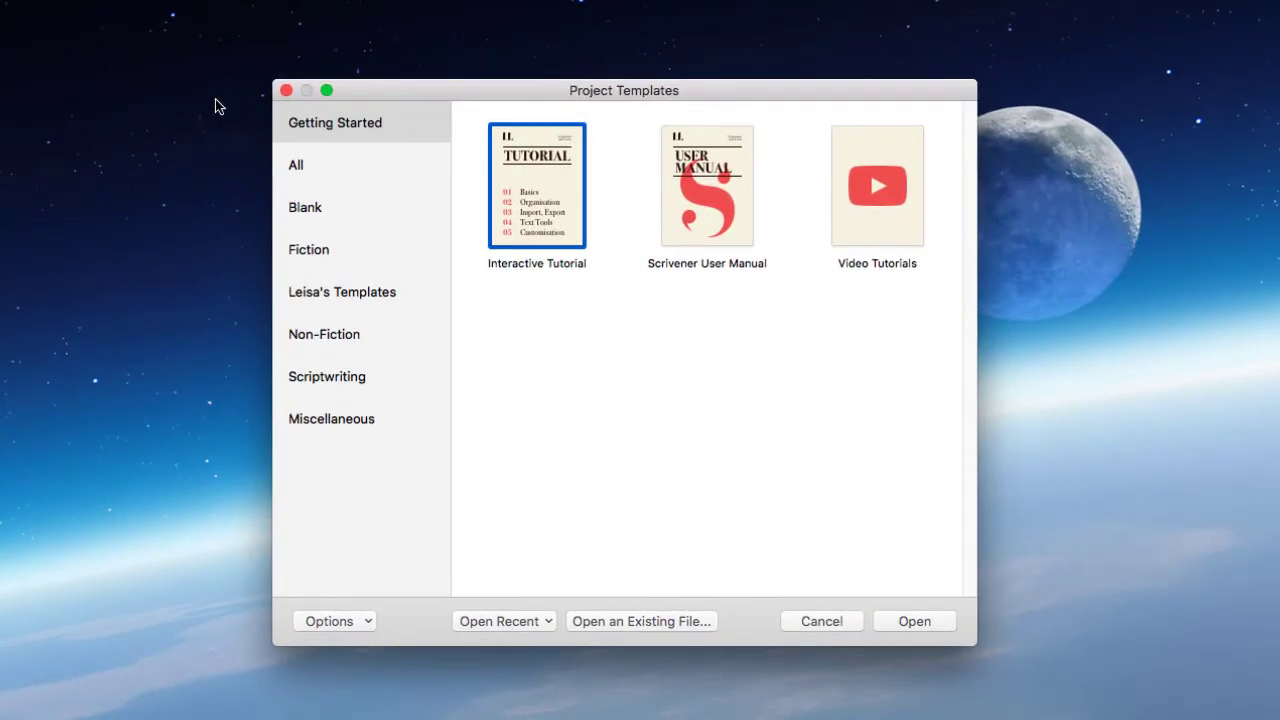
left_click(306, 211)
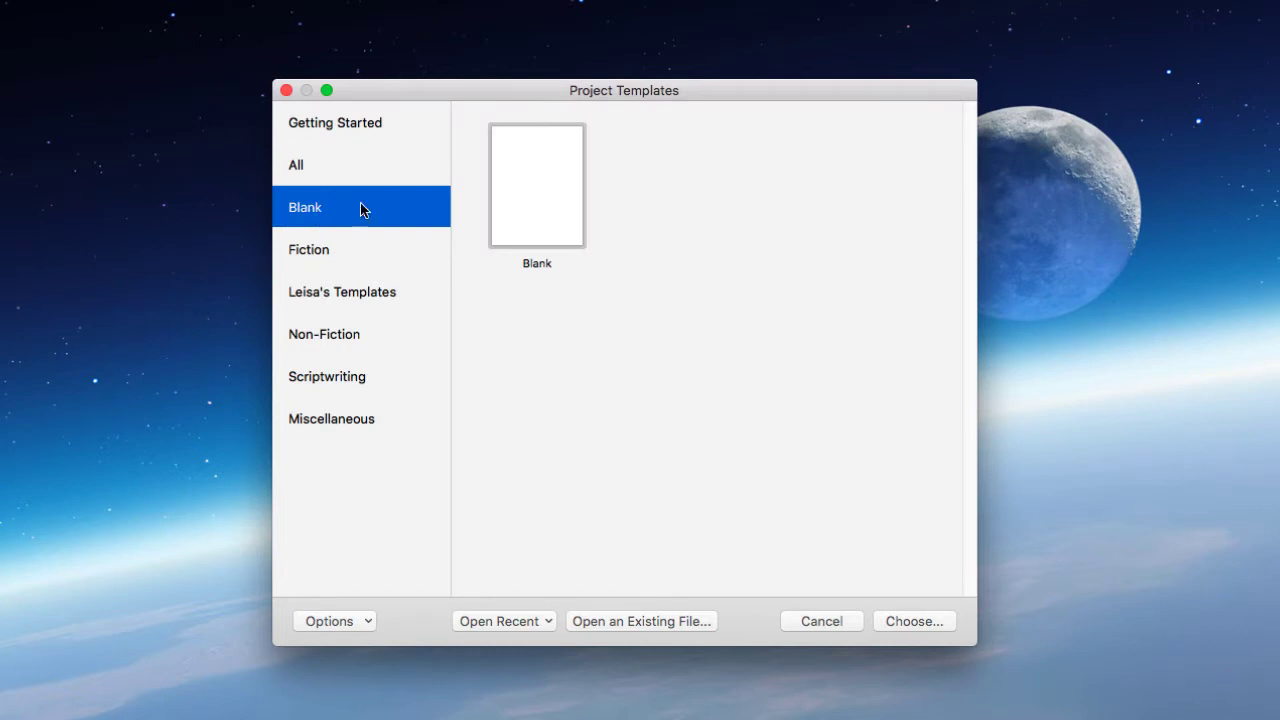
left_click(538, 187)
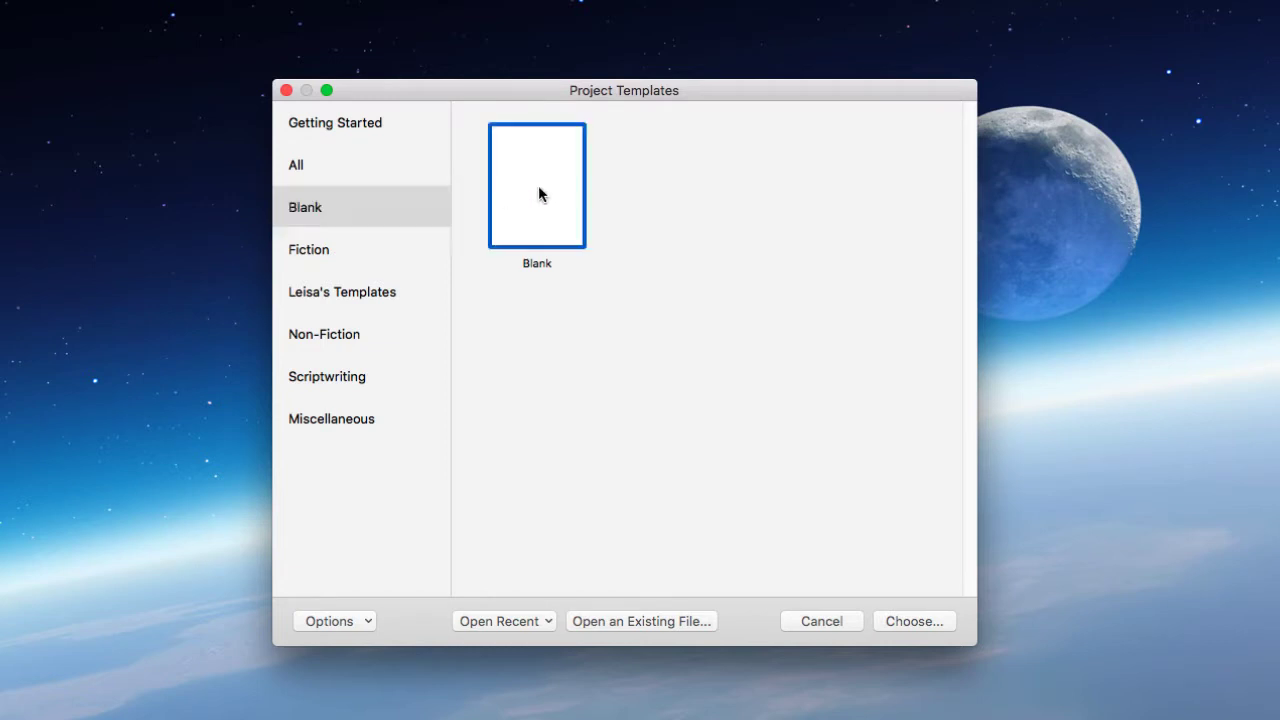
left_click(915, 621)
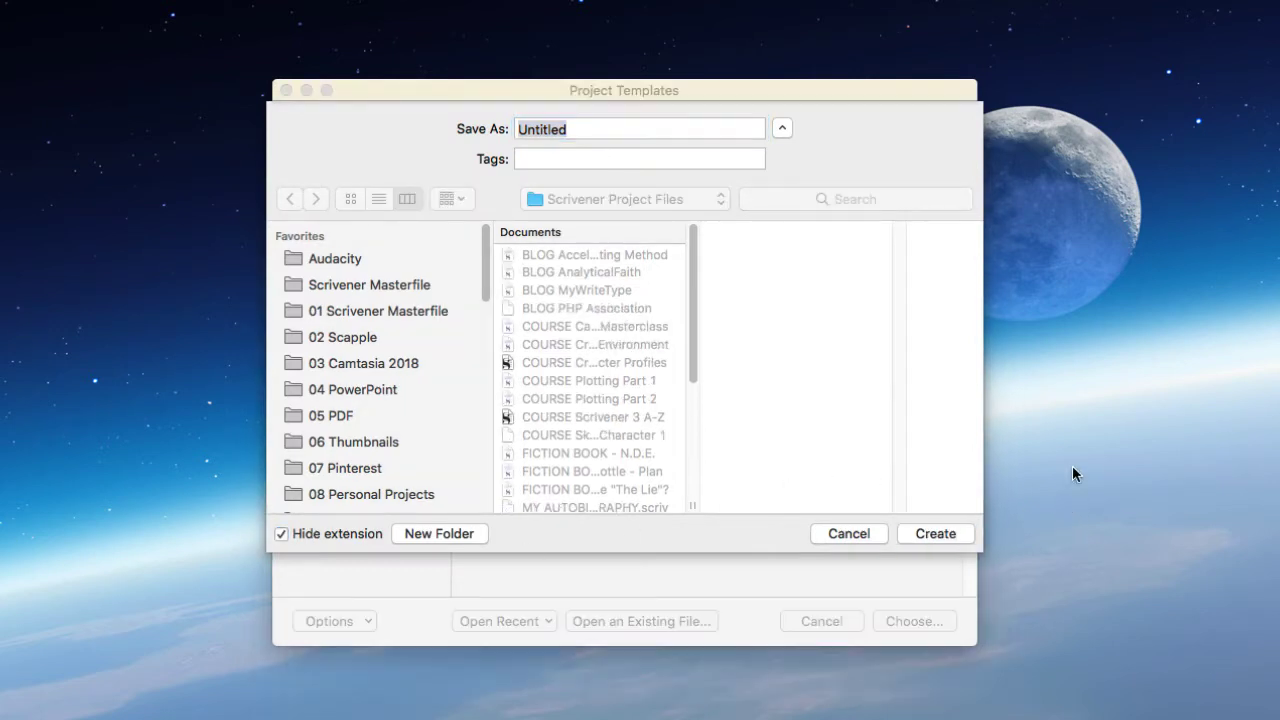
key("BackSpace")
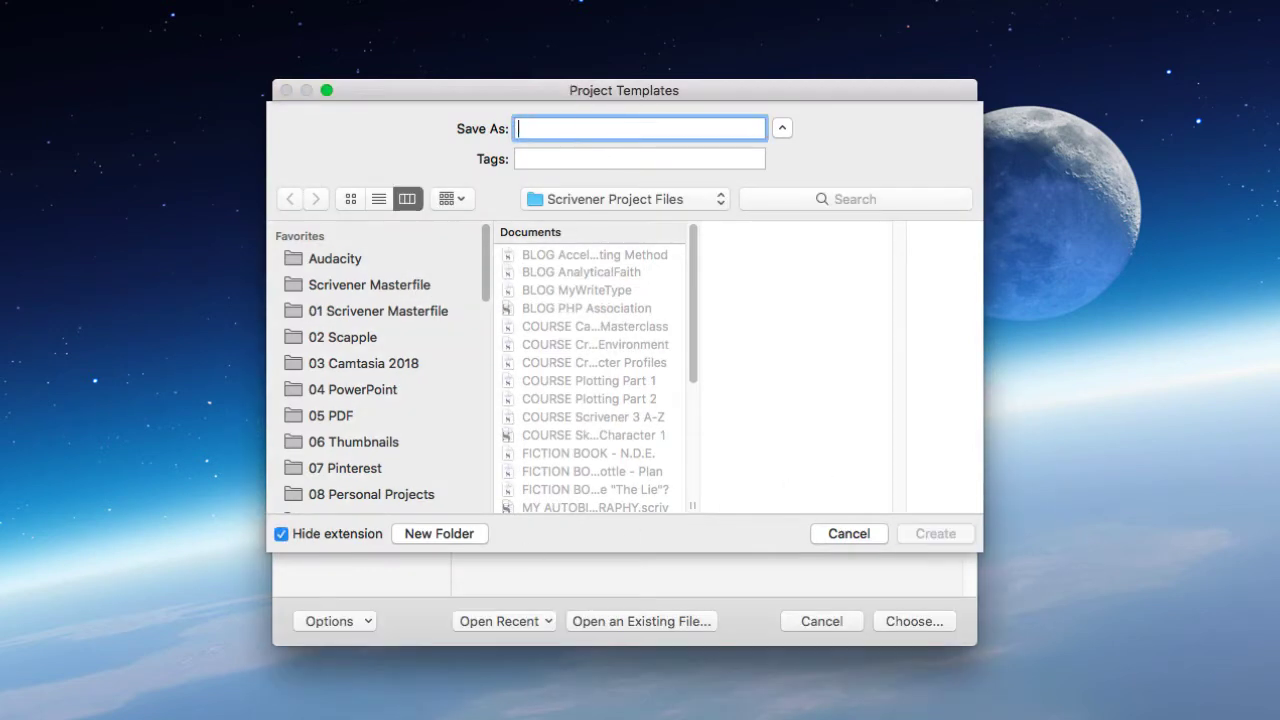
type("Time in a Bottle")
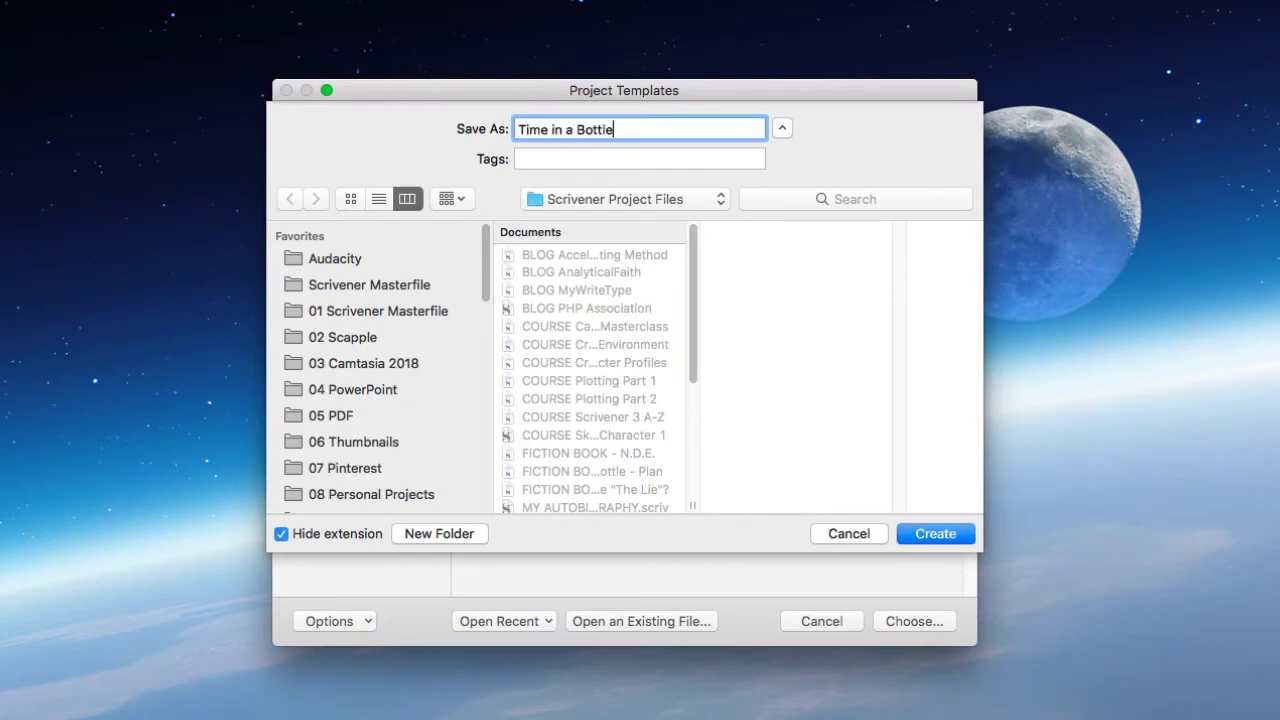
left_click(972, 538)
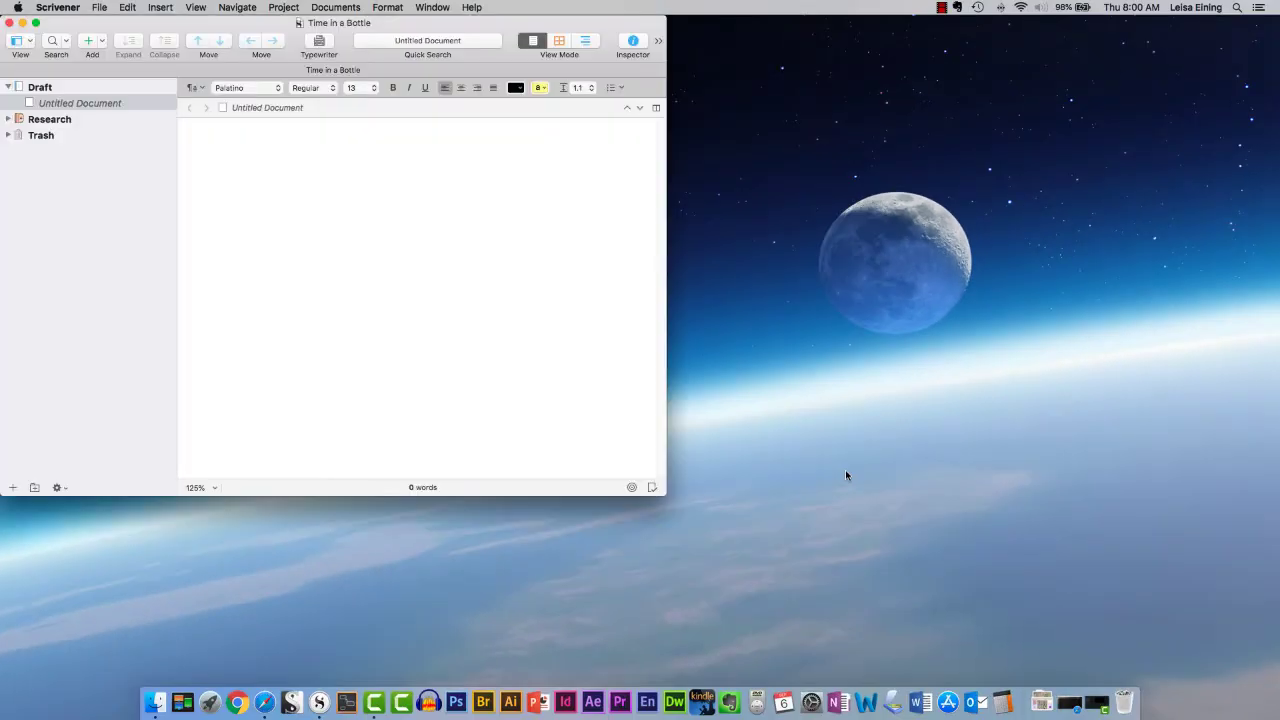
left_click(432, 7)
left_click(450, 46)
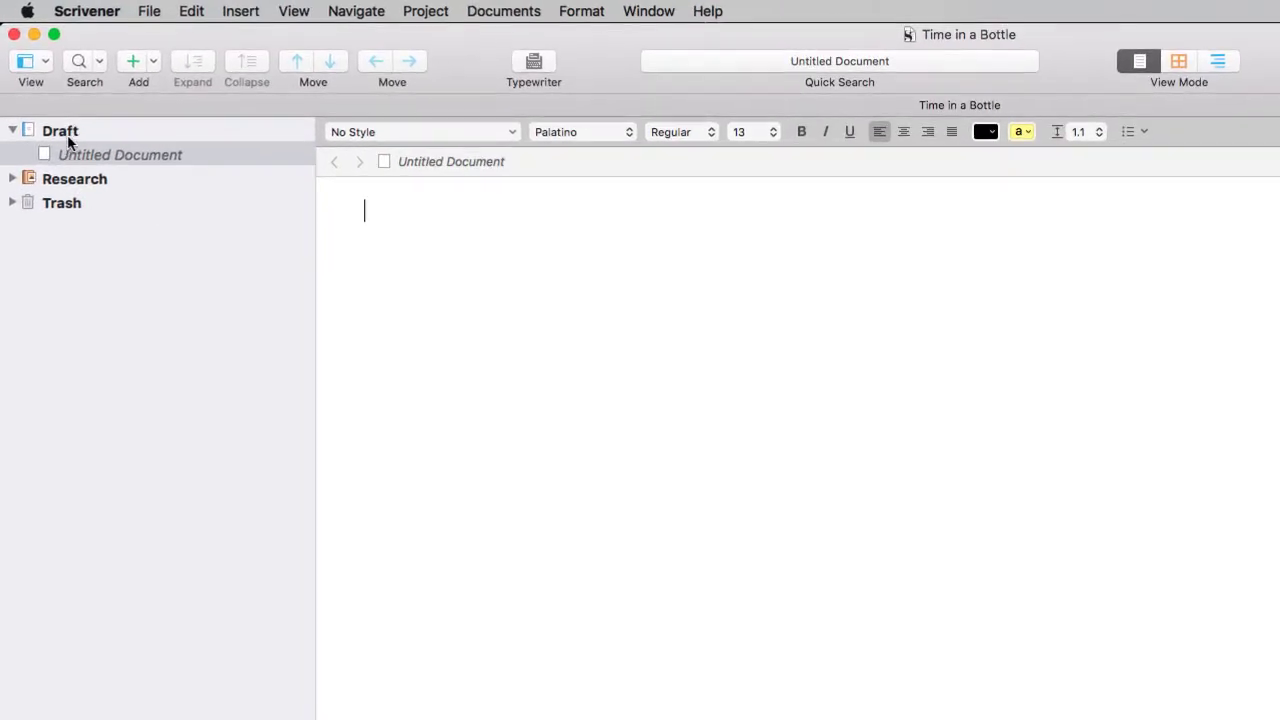
- Look through the Draft, Research and Trash folders and the untitled document of the new project
left_click(66, 134)
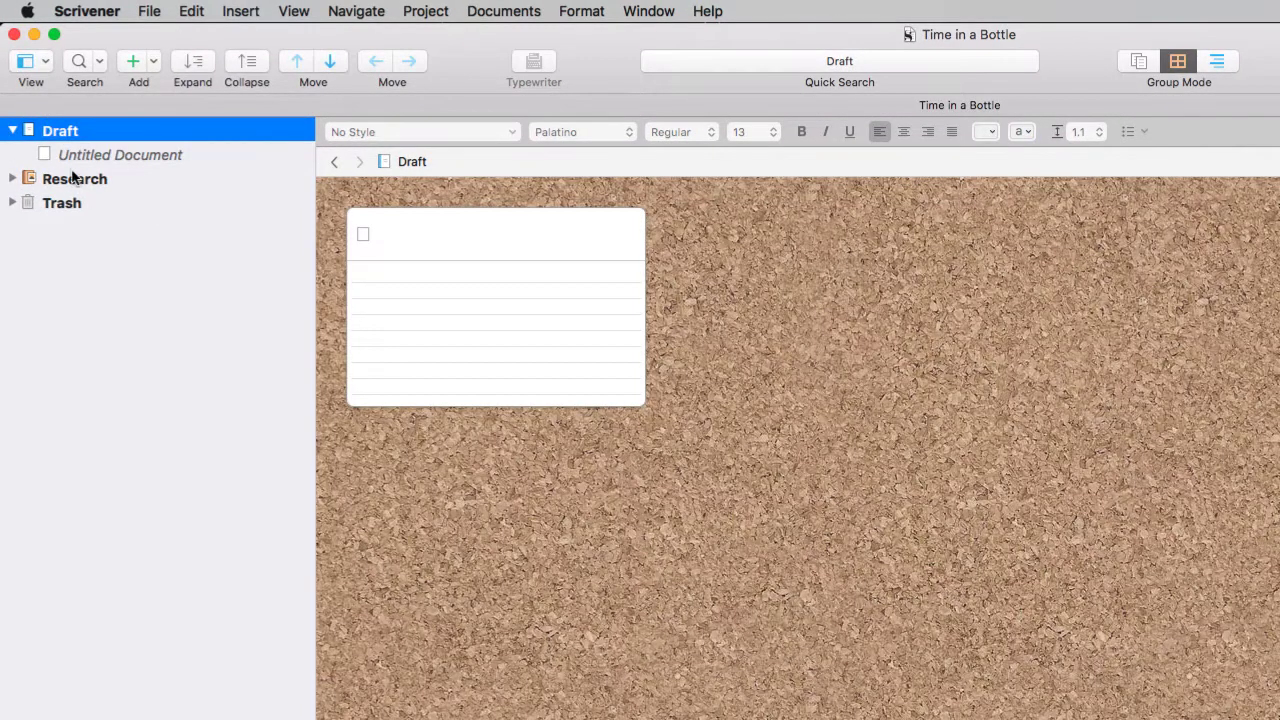
left_click(76, 182)
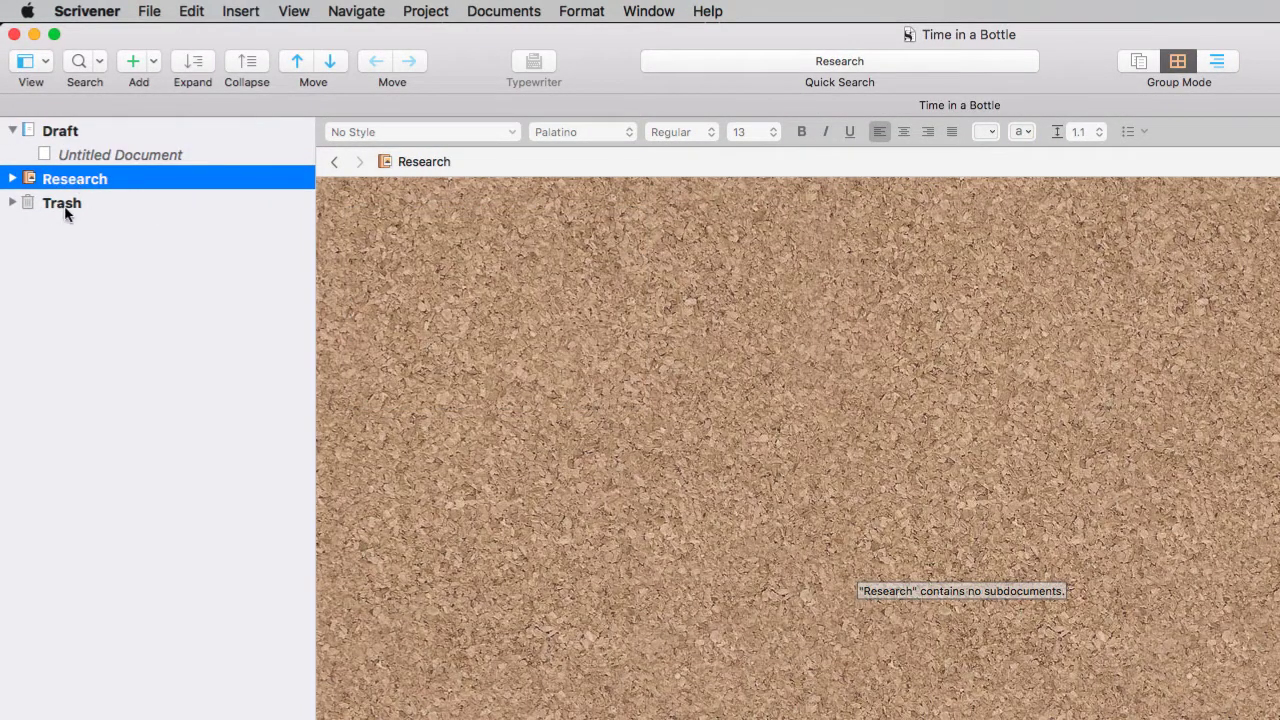
left_click(64, 207)
left_click(115, 152)
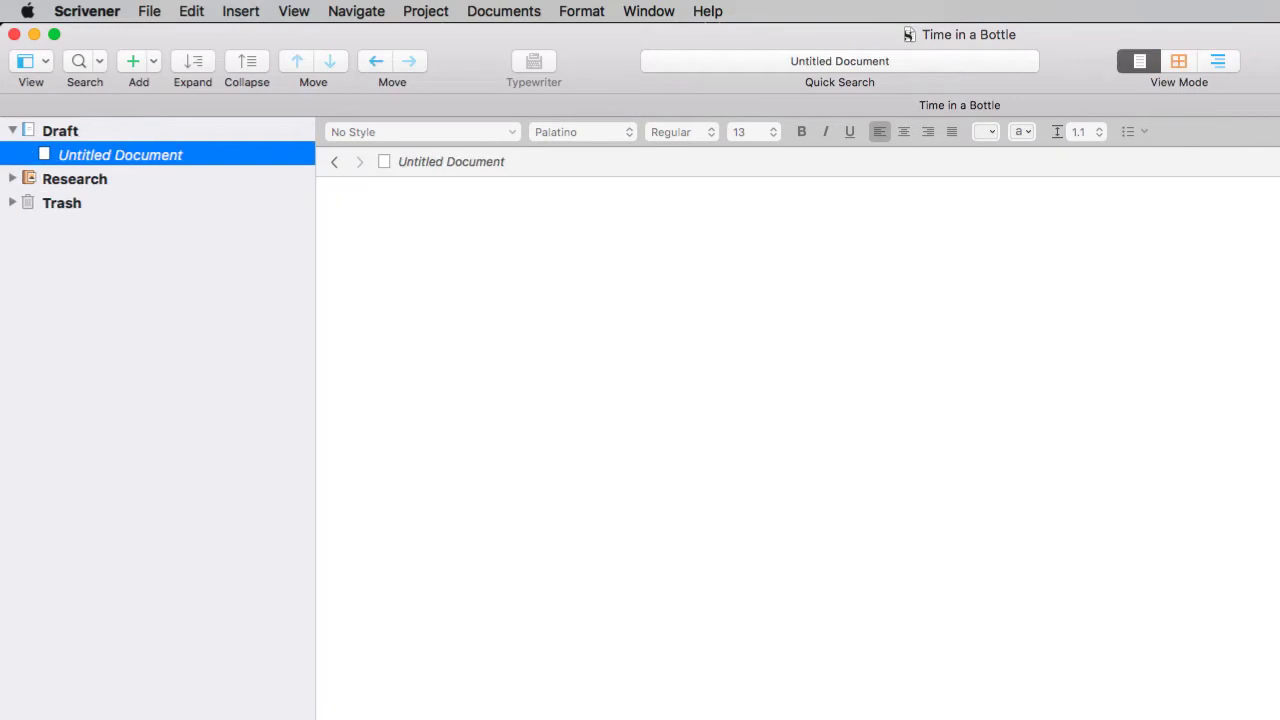
- Examine the headings of the Character Sketch template sheet in the test project, and close that project
left_click(1279, 719)
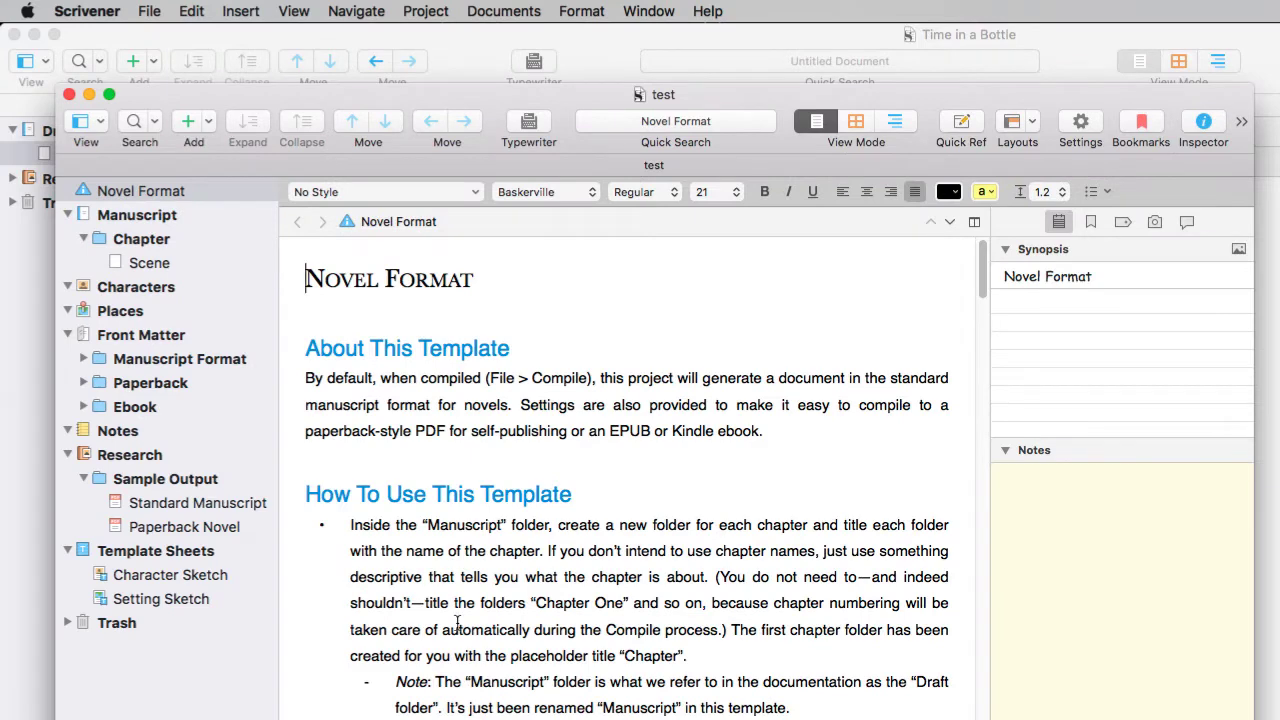
left_click(185, 578)
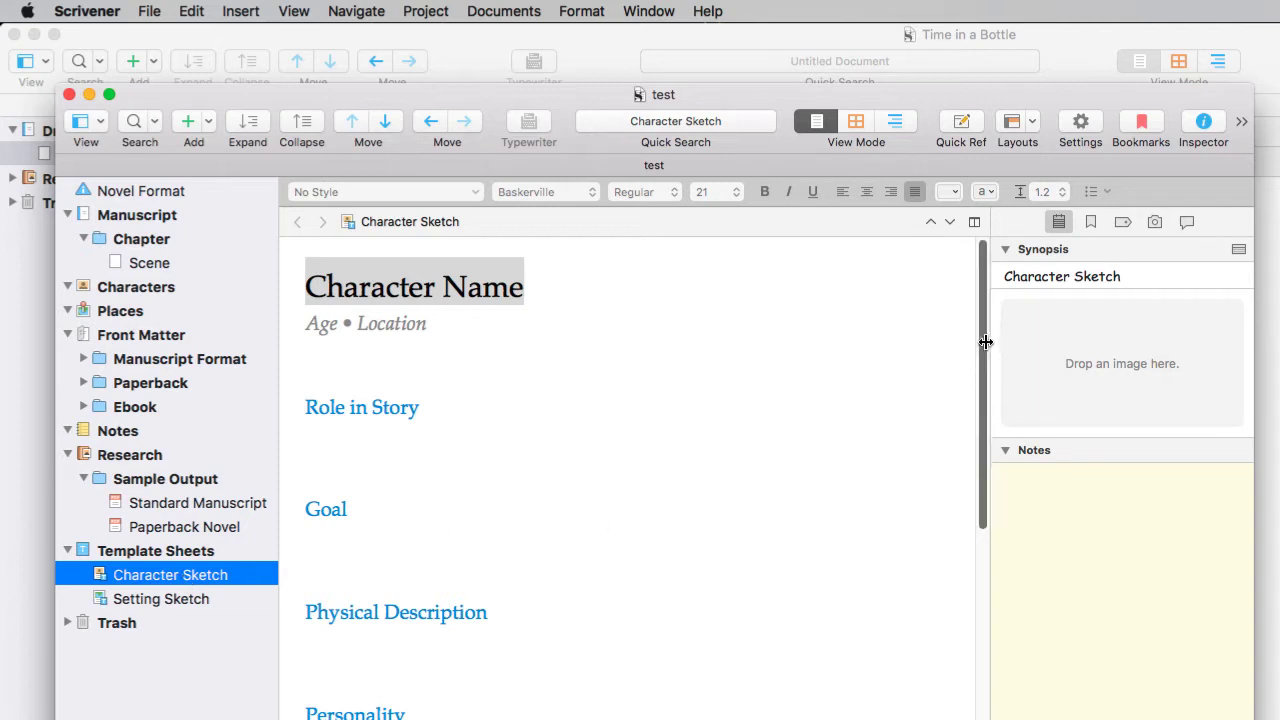
left_click_drag(986, 342, 957, 716)
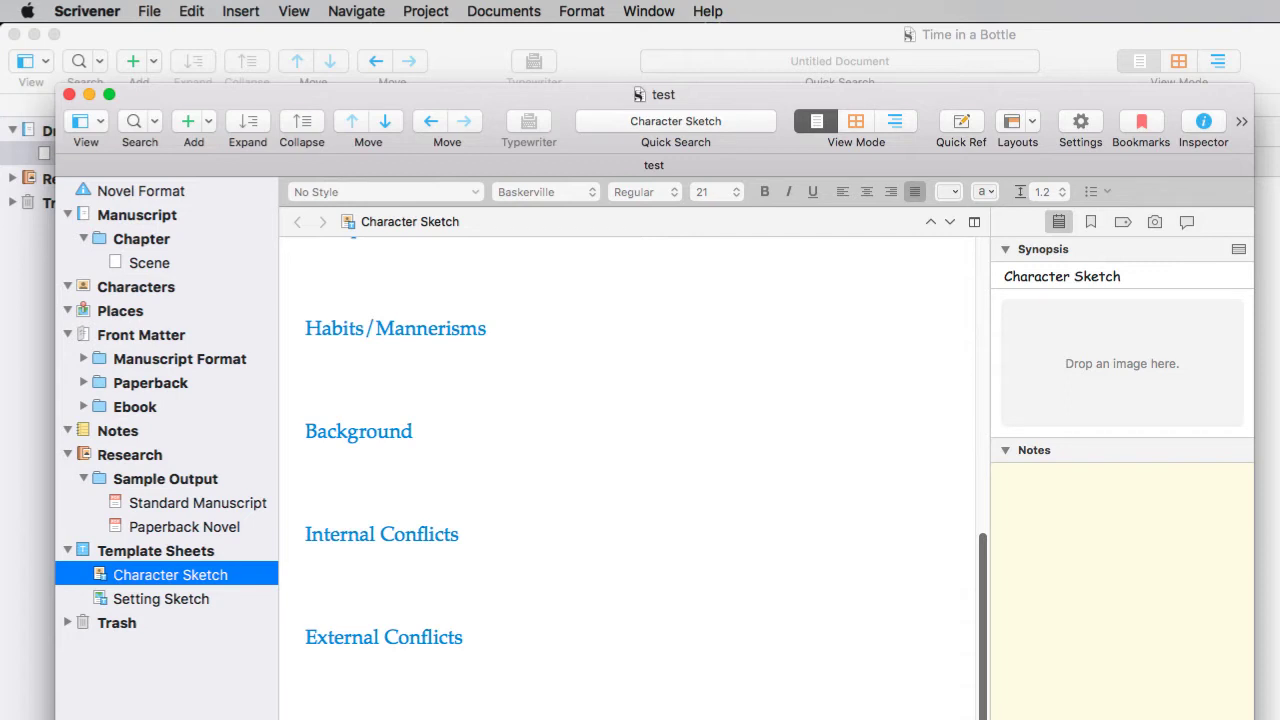
key("super+w")
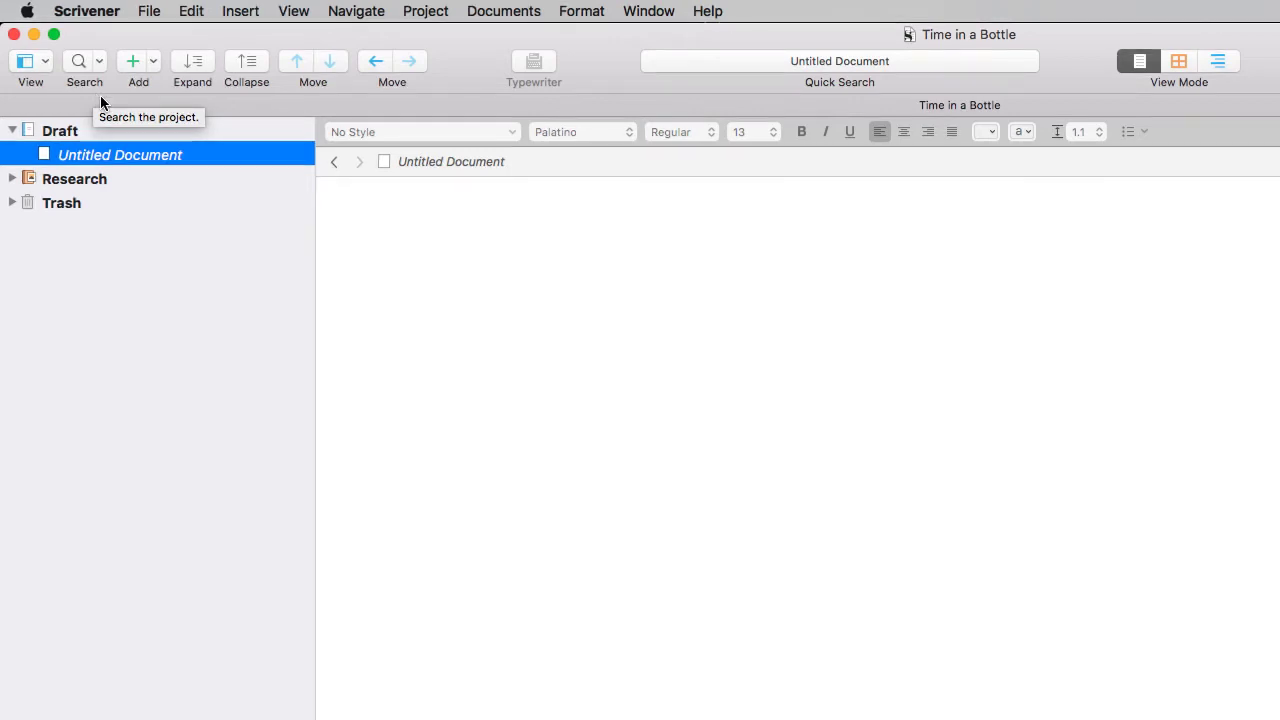
- Add a new folder named Templates inside the Research folder
left_click(65, 183)
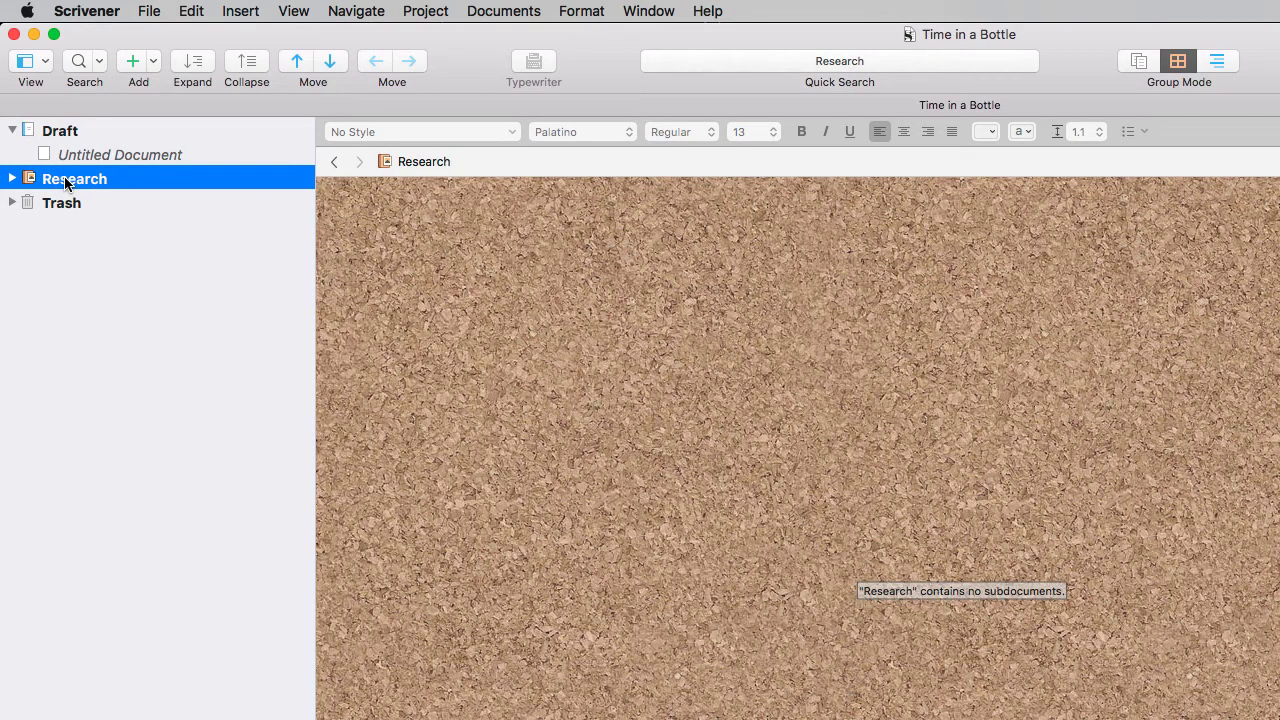
left_click(155, 61)
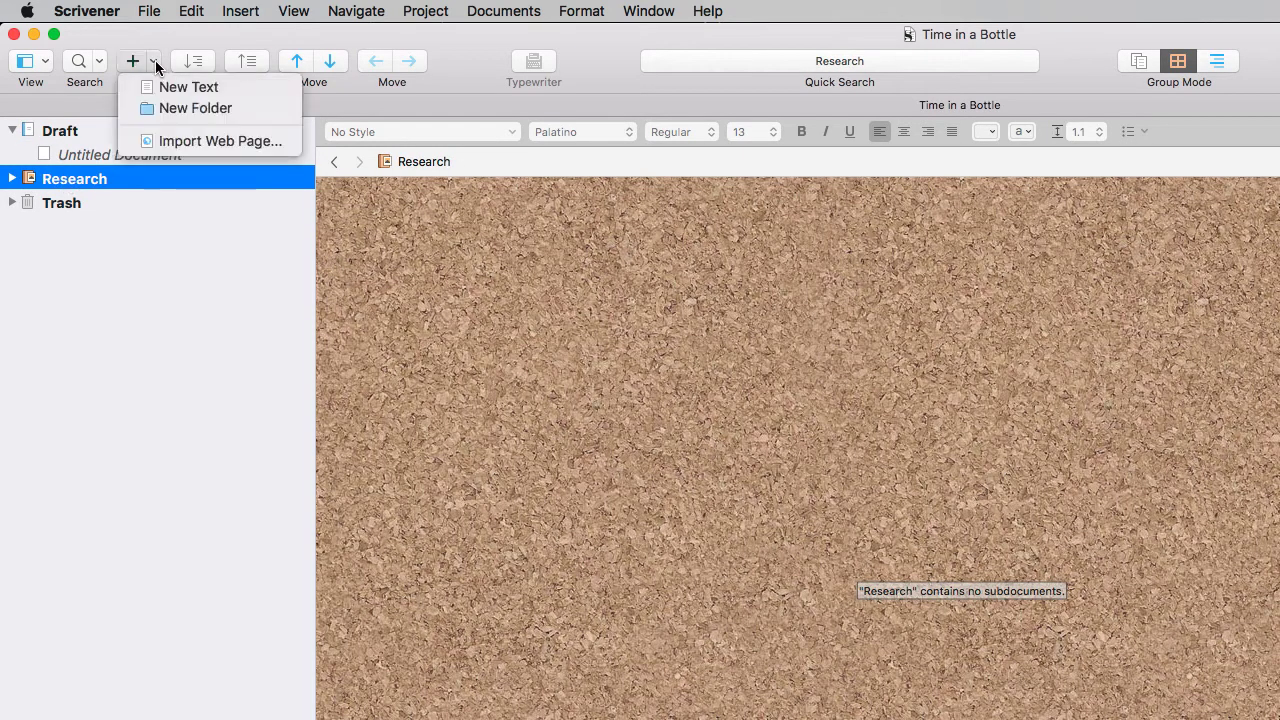
left_click(169, 110)
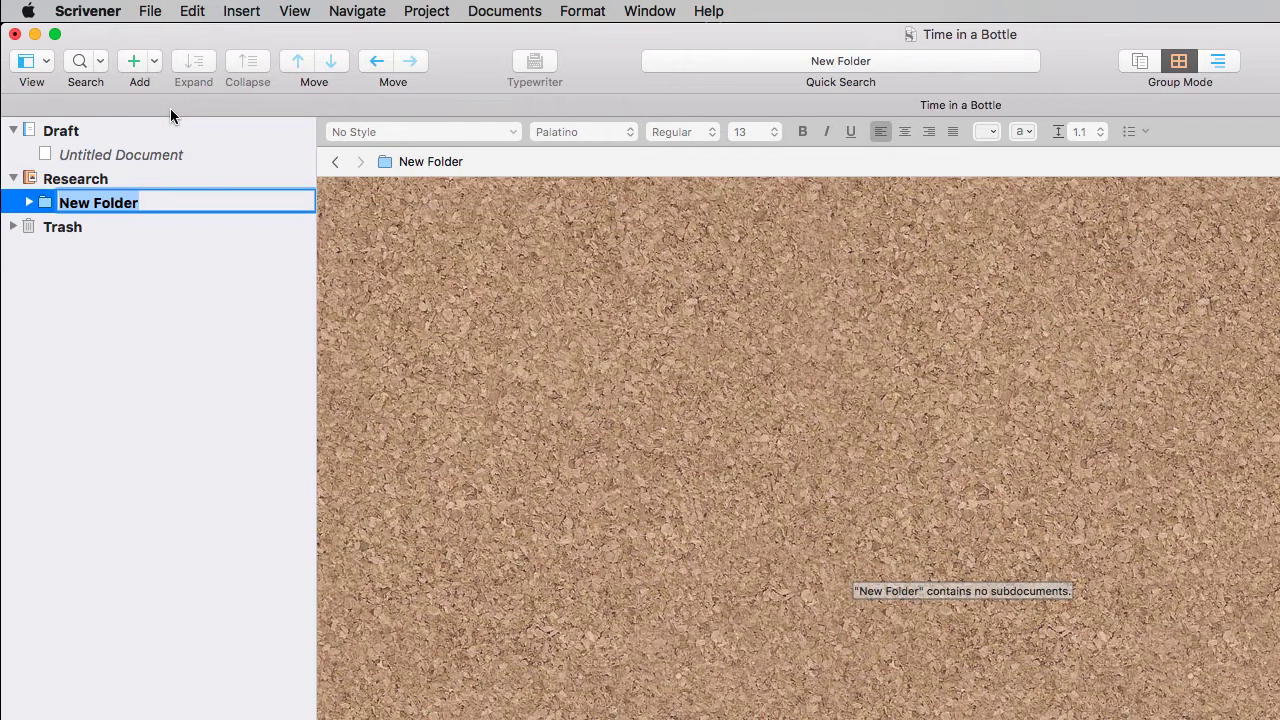
type("Templa")
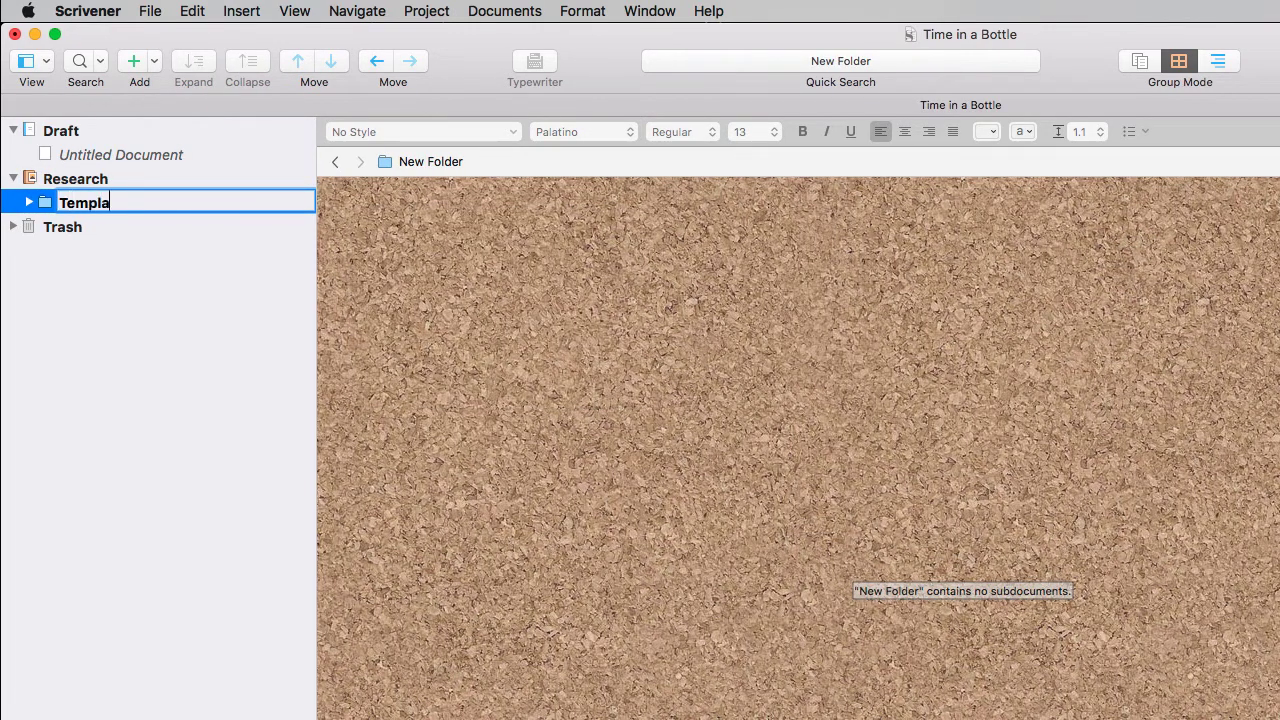
type("tes")
left_click(231, 236)
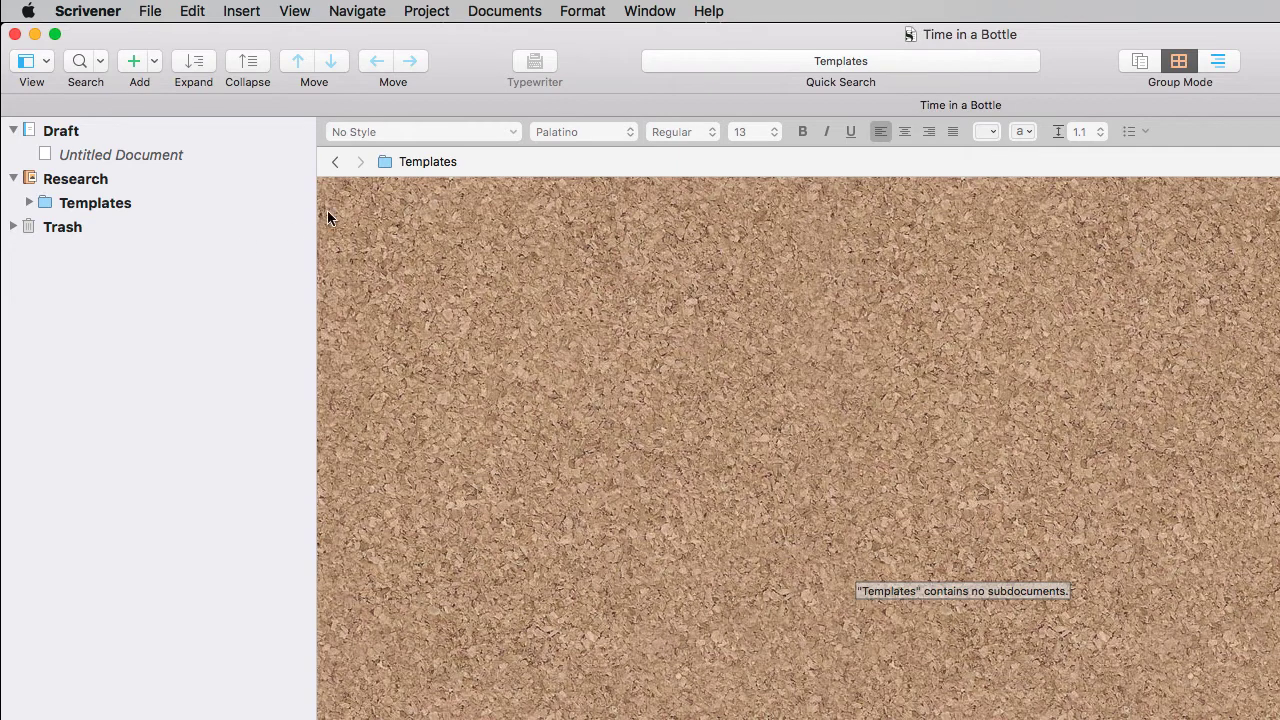
- Look at the Section Types page of the project settings and close the settings
left_click(426, 11)
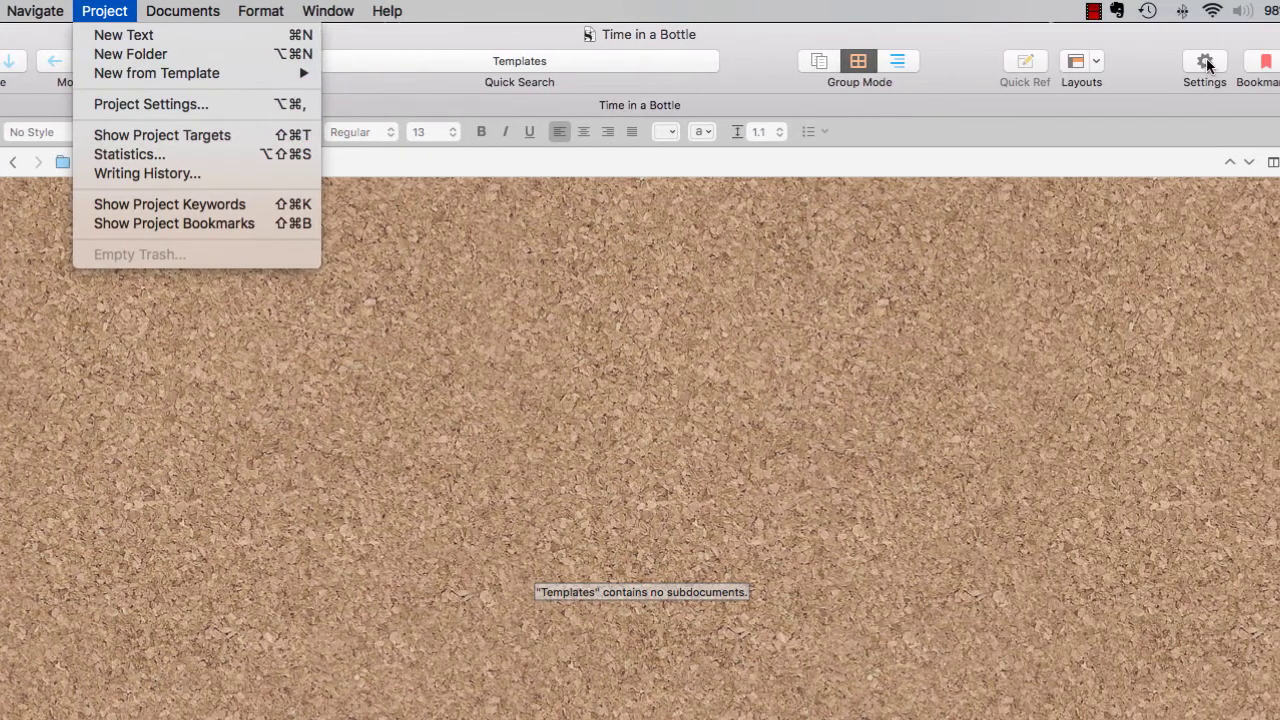
left_click(1207, 64)
left_click(1207, 64)
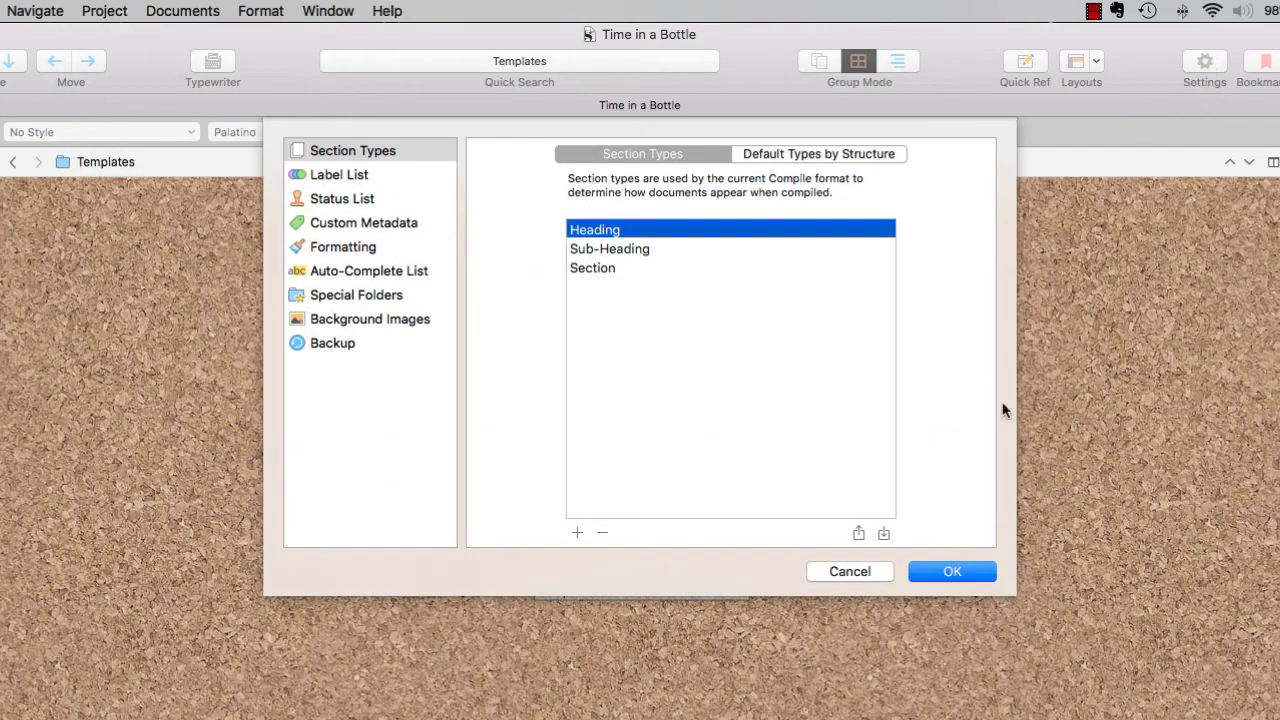
left_click(952, 572)
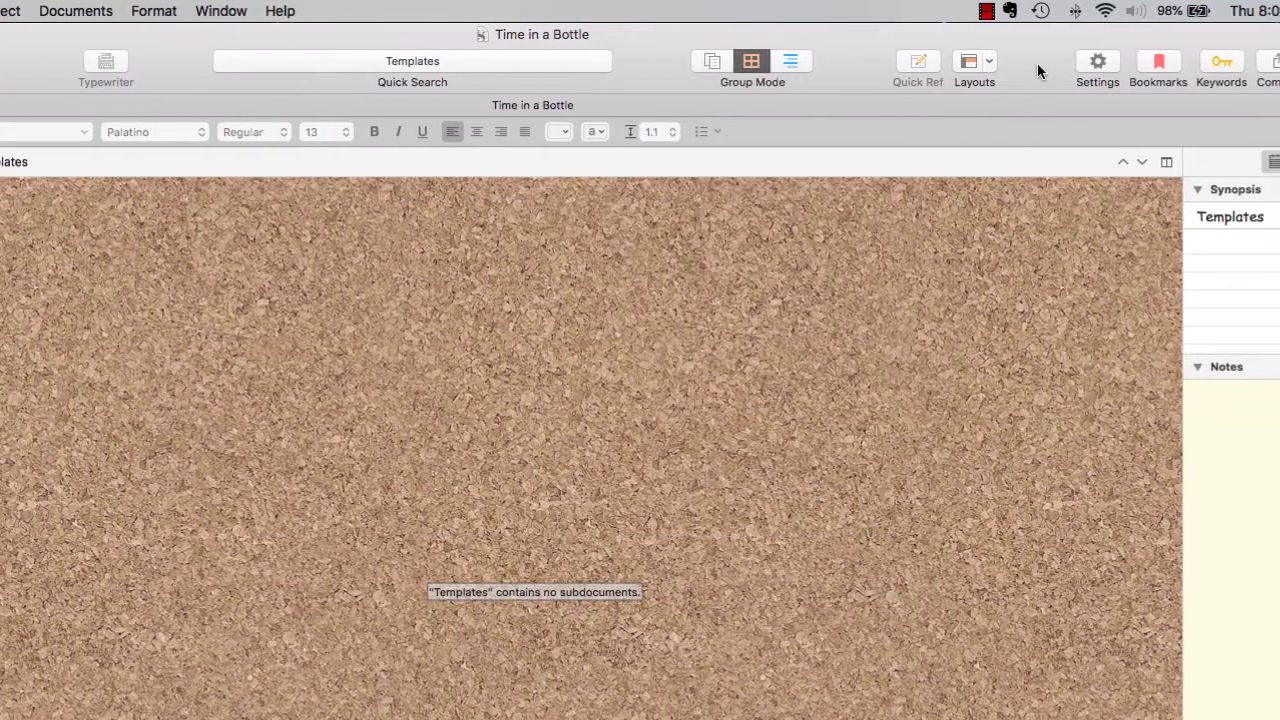
- Customize the toolbar by removing the Settings item and adding it back between Layouts and Bookmarks
right_click(1040, 63)
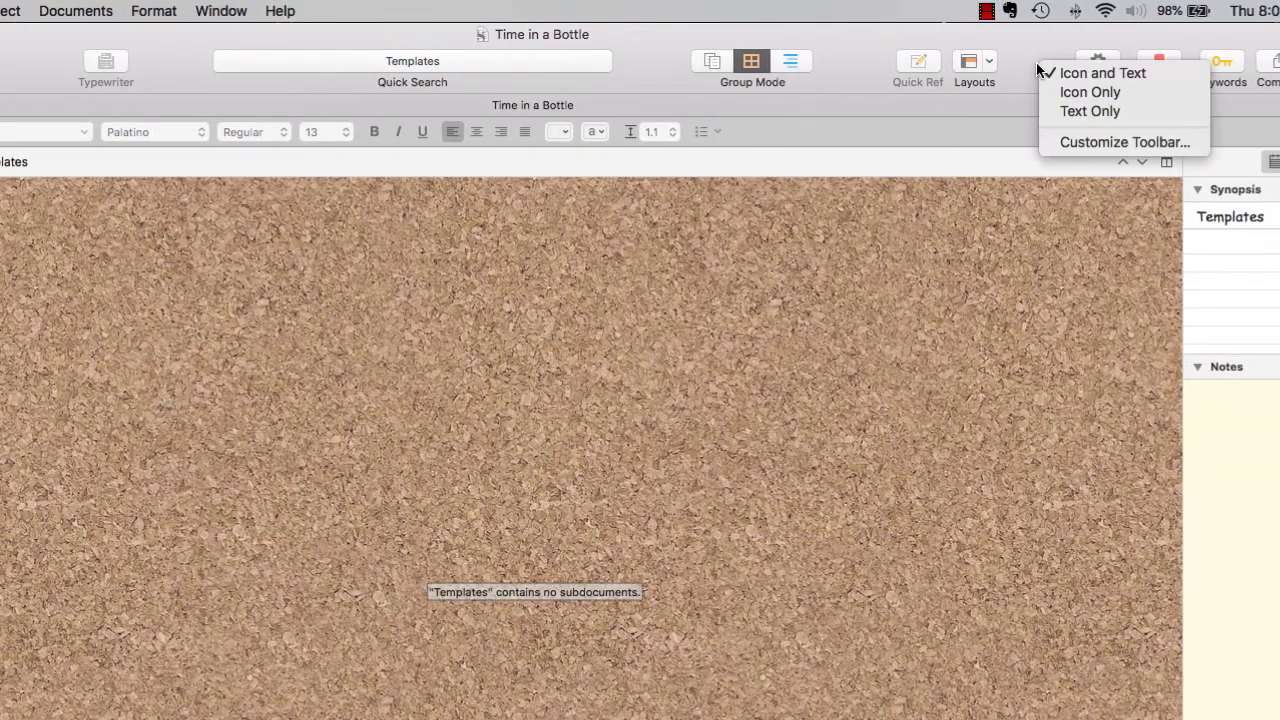
left_click(1070, 141)
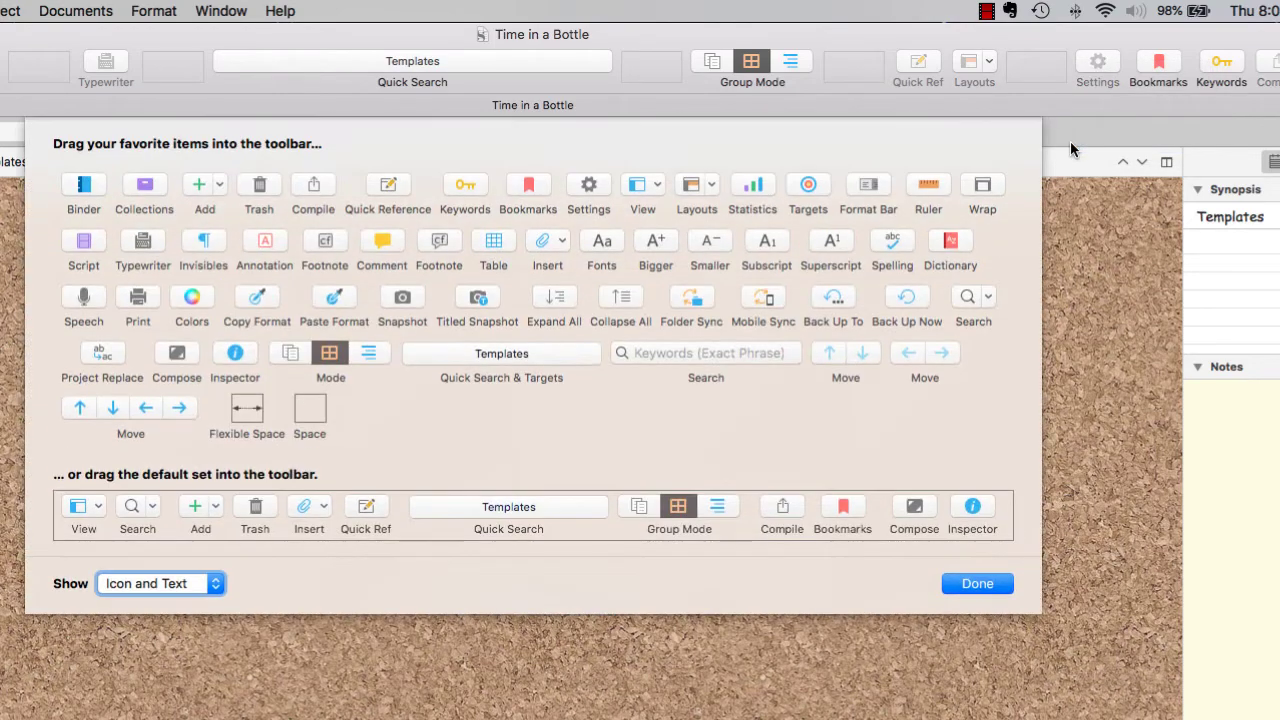
left_click_drag(1097, 66, 738, 426)
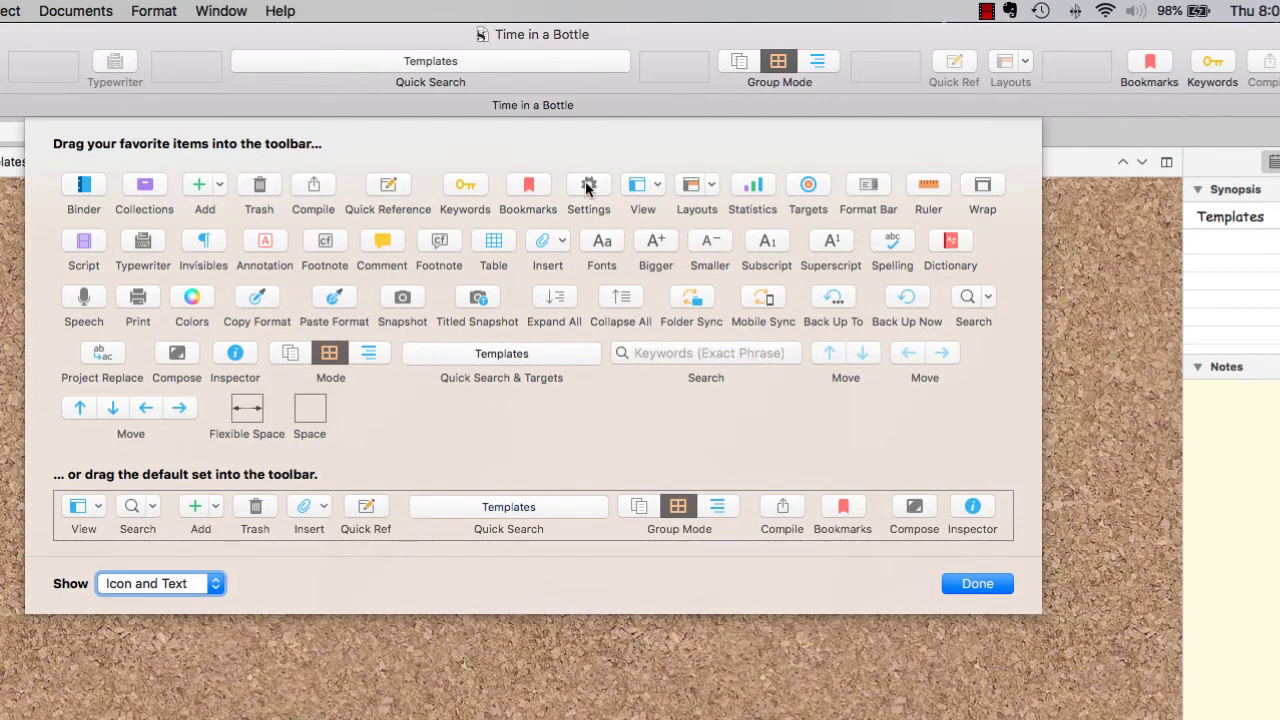
left_click_drag(585, 181, 1120, 66)
left_click(966, 586)
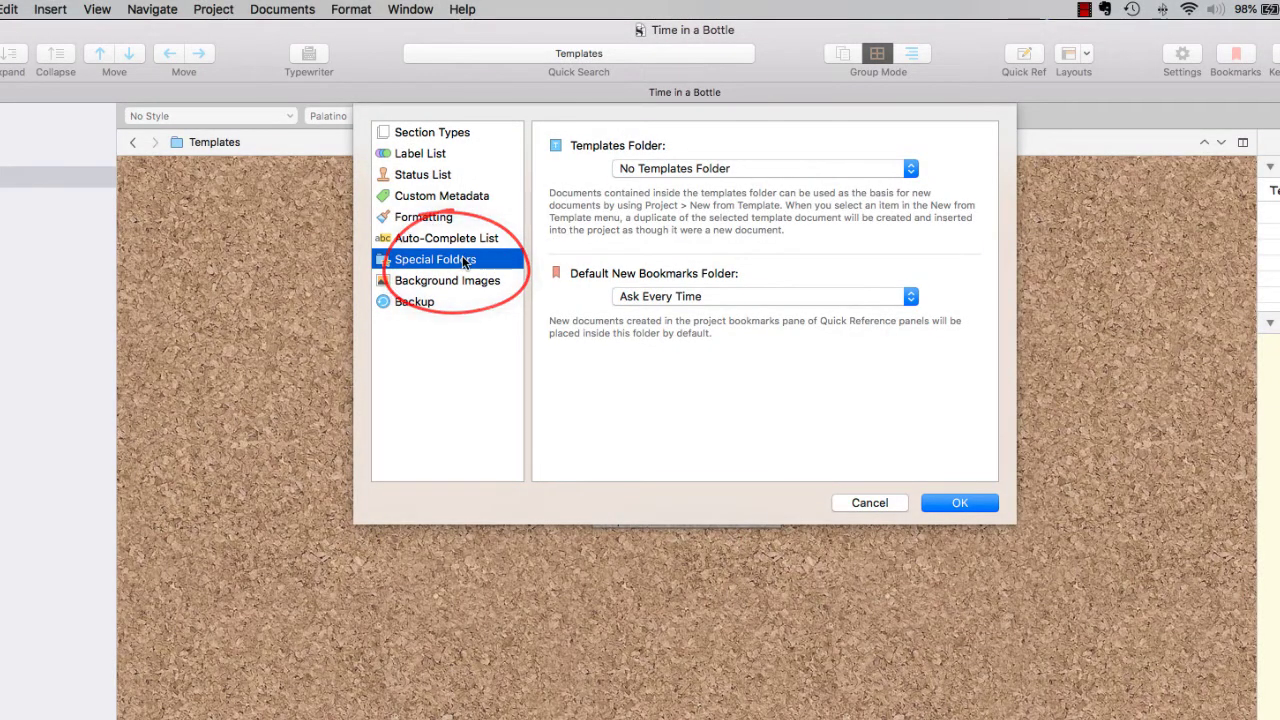
- Set the project's special templates folder to the Templates folder
left_click(911, 171)
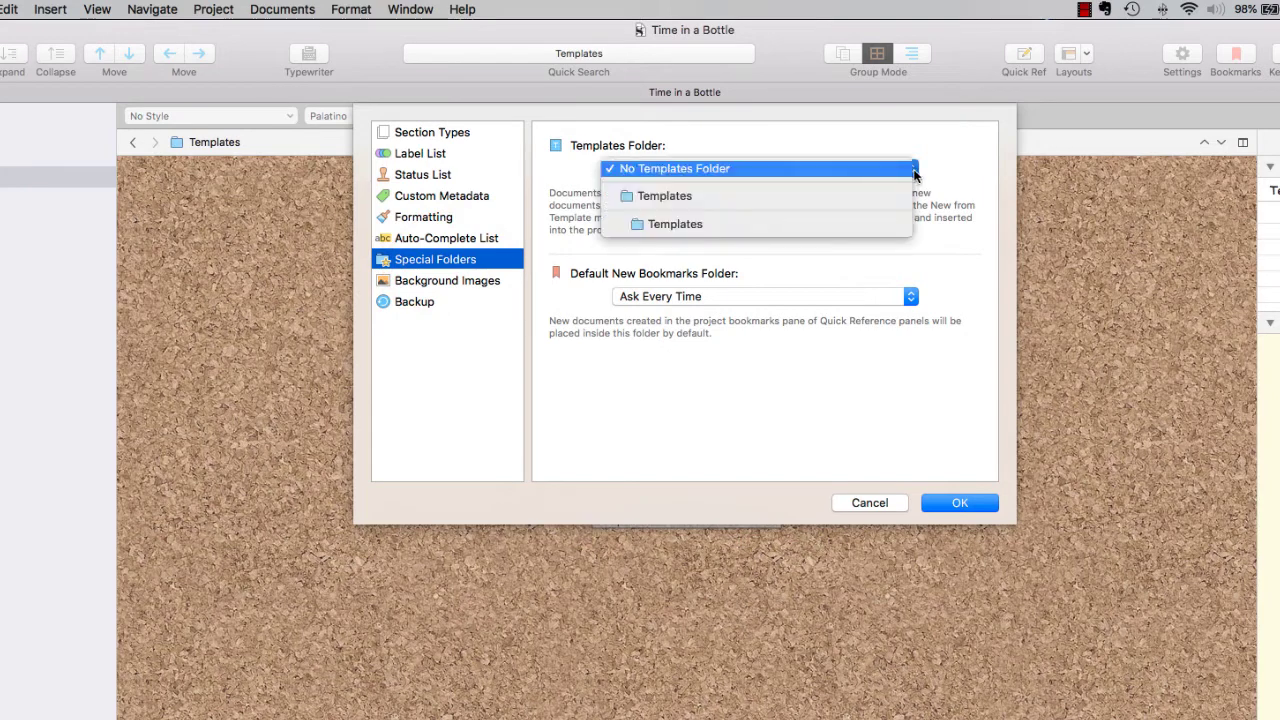
left_click(836, 196)
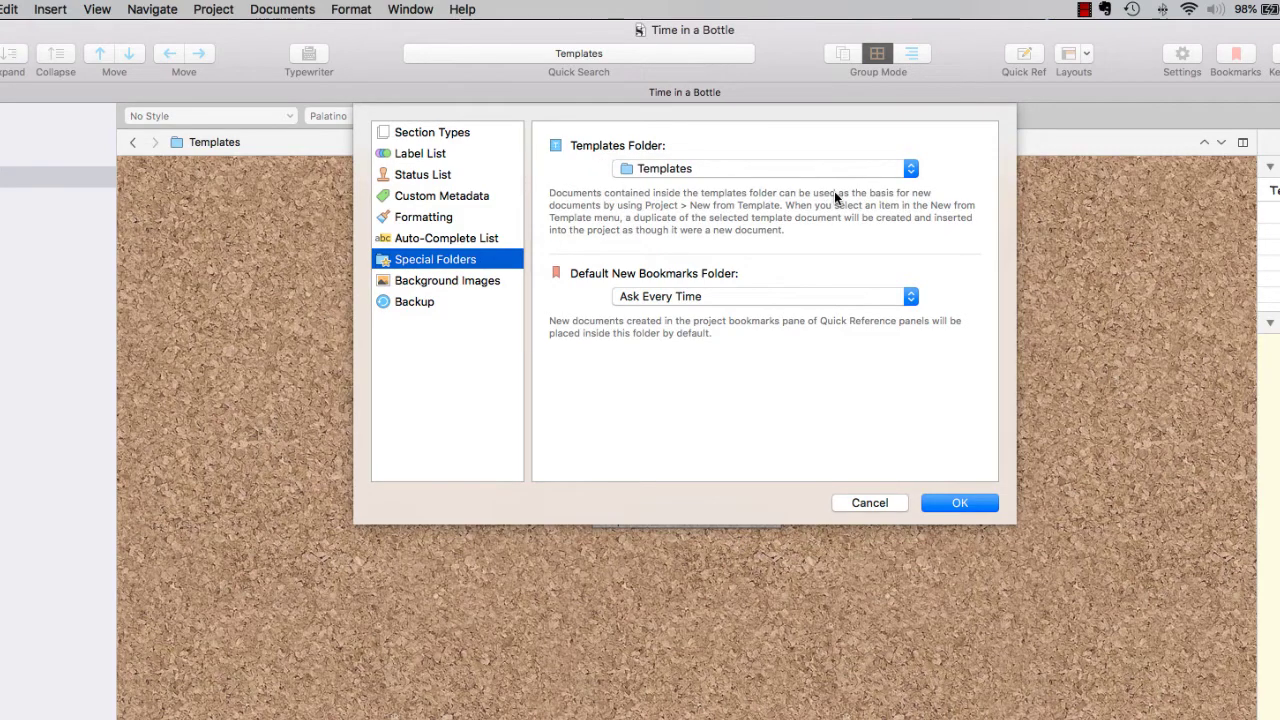
left_click(962, 504)
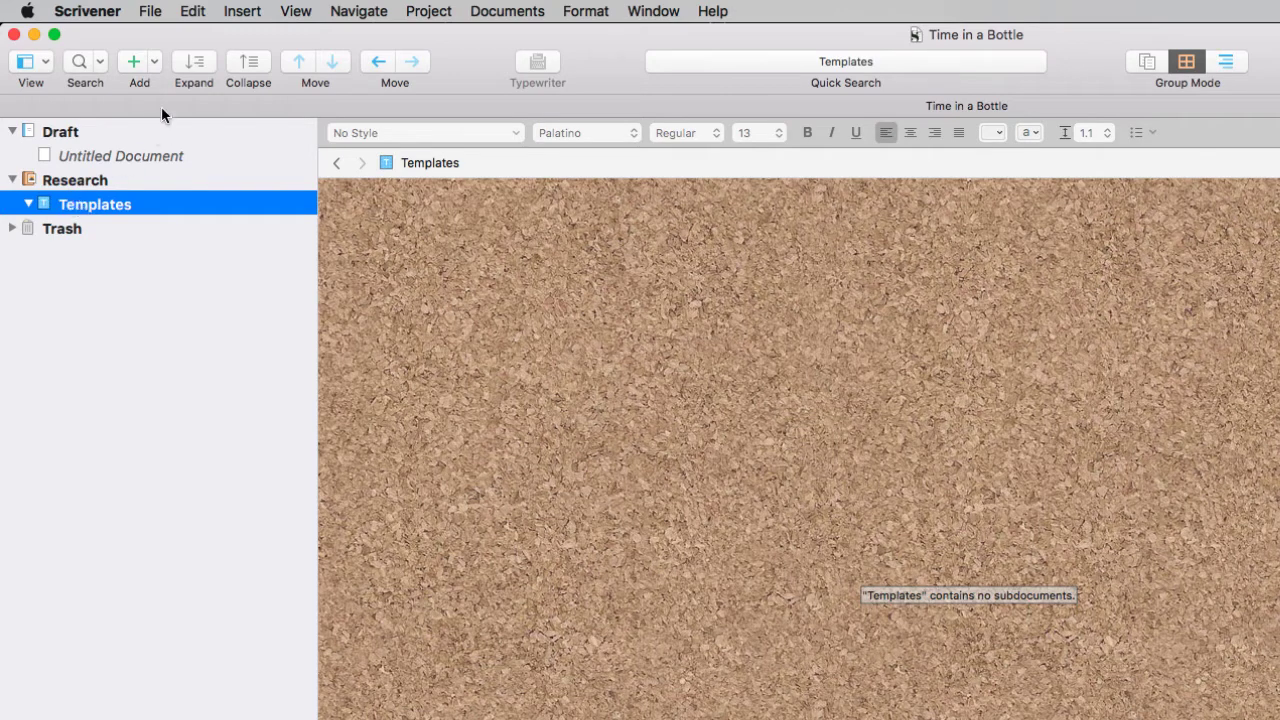
- Add a document named Character Template to the Templates folder
left_click(131, 60)
type("Charact")
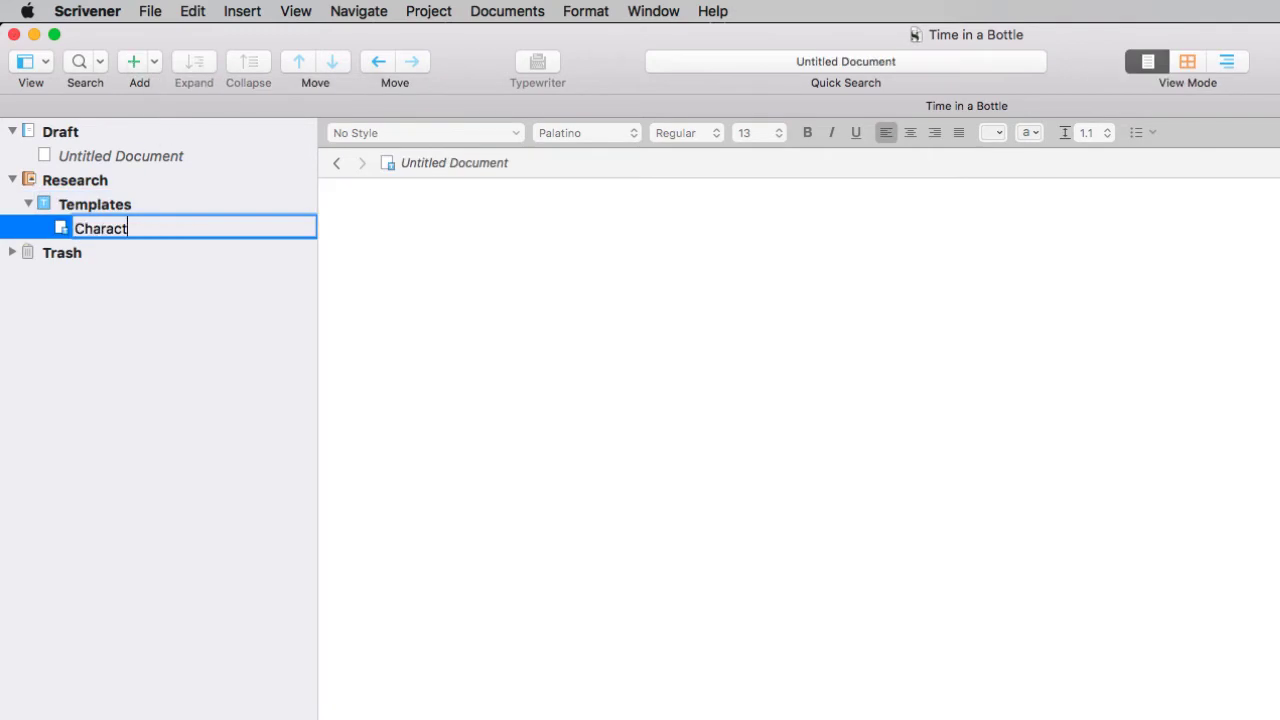
type("er Template")
left_click(418, 236)
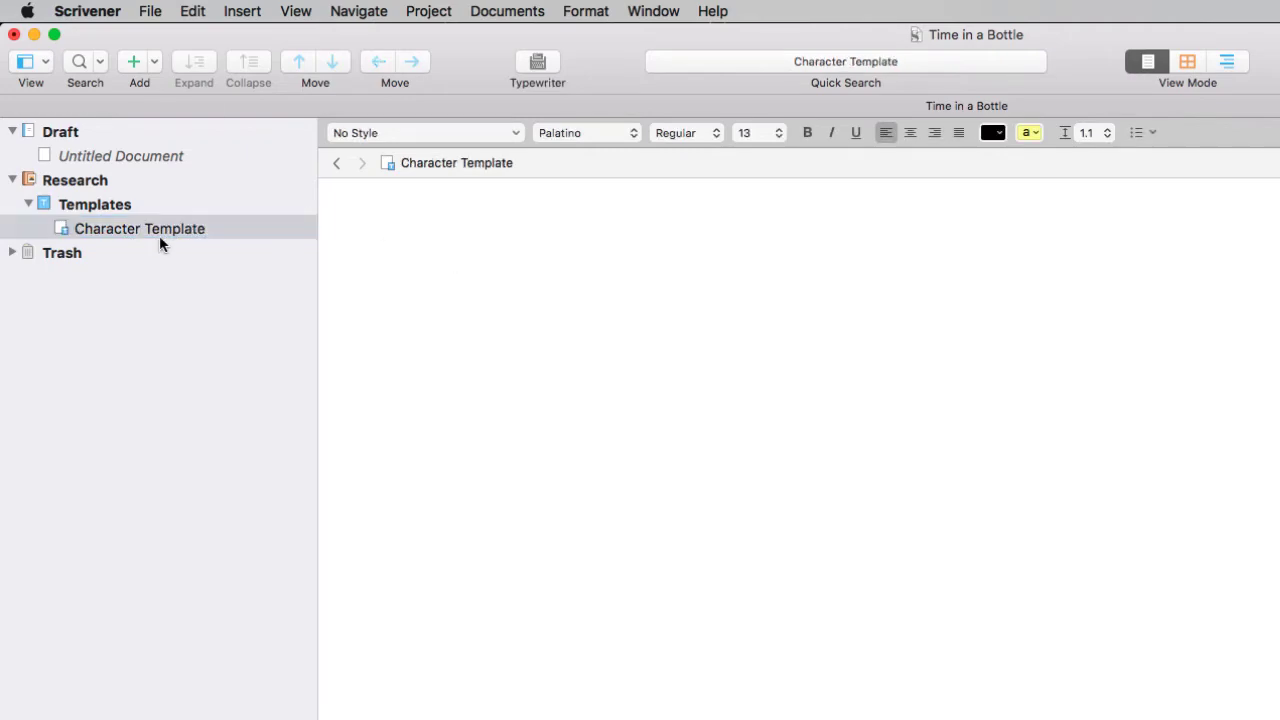
- Add a second document to the Templates folder and name it Setting Template
left_click(110, 211)
left_click(133, 62)
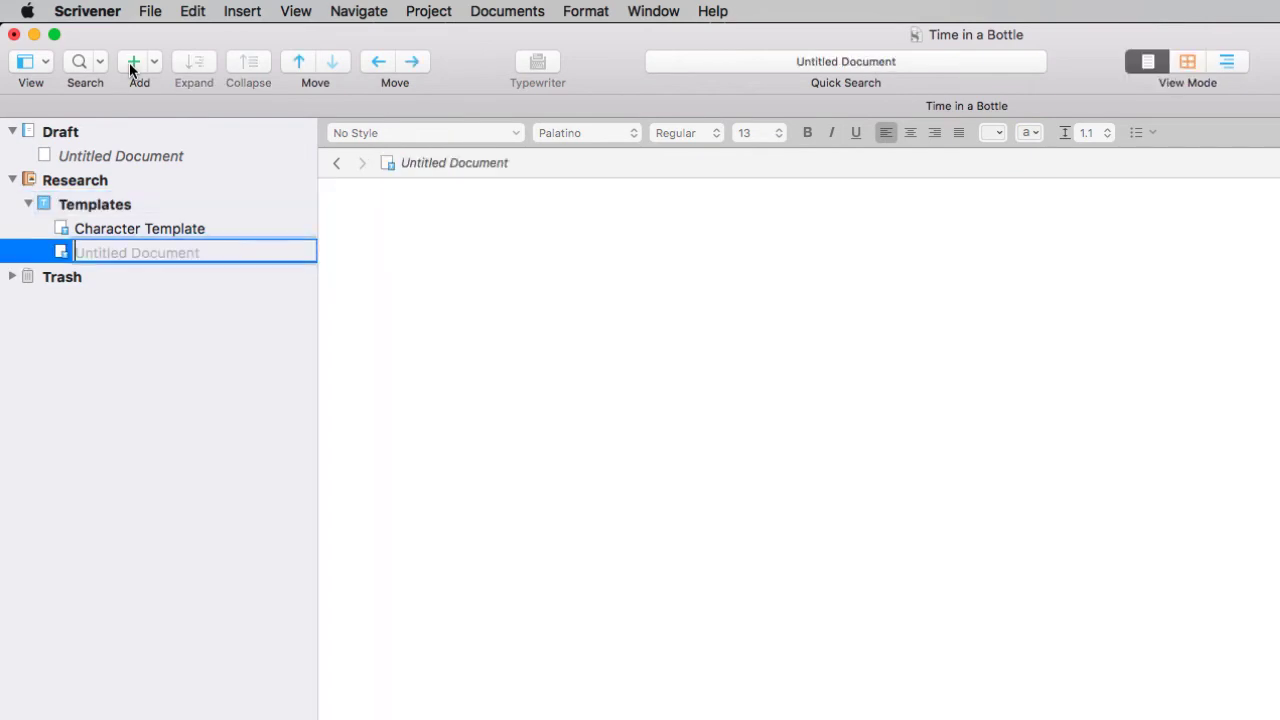
type("Settings")
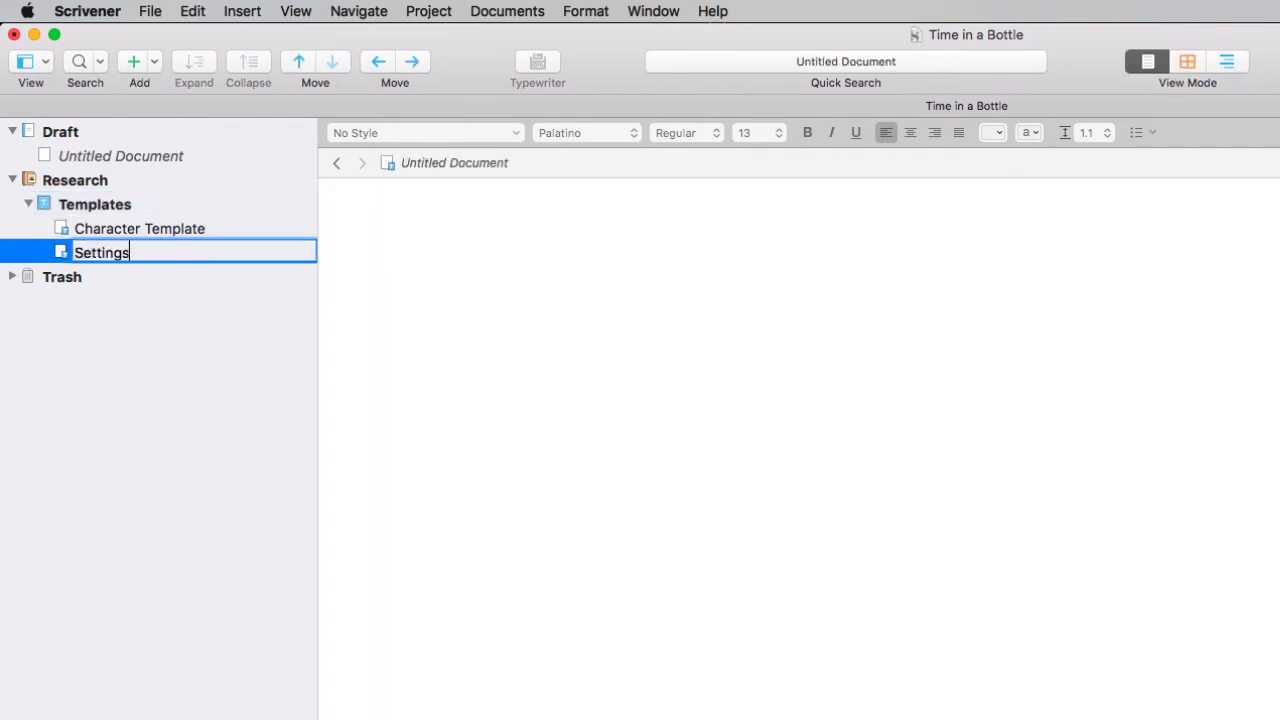
key("BackSpace")
type("Template")
left_click(392, 227)
- Convert the Character Template and Setting Template documents to folders
left_click(180, 237)
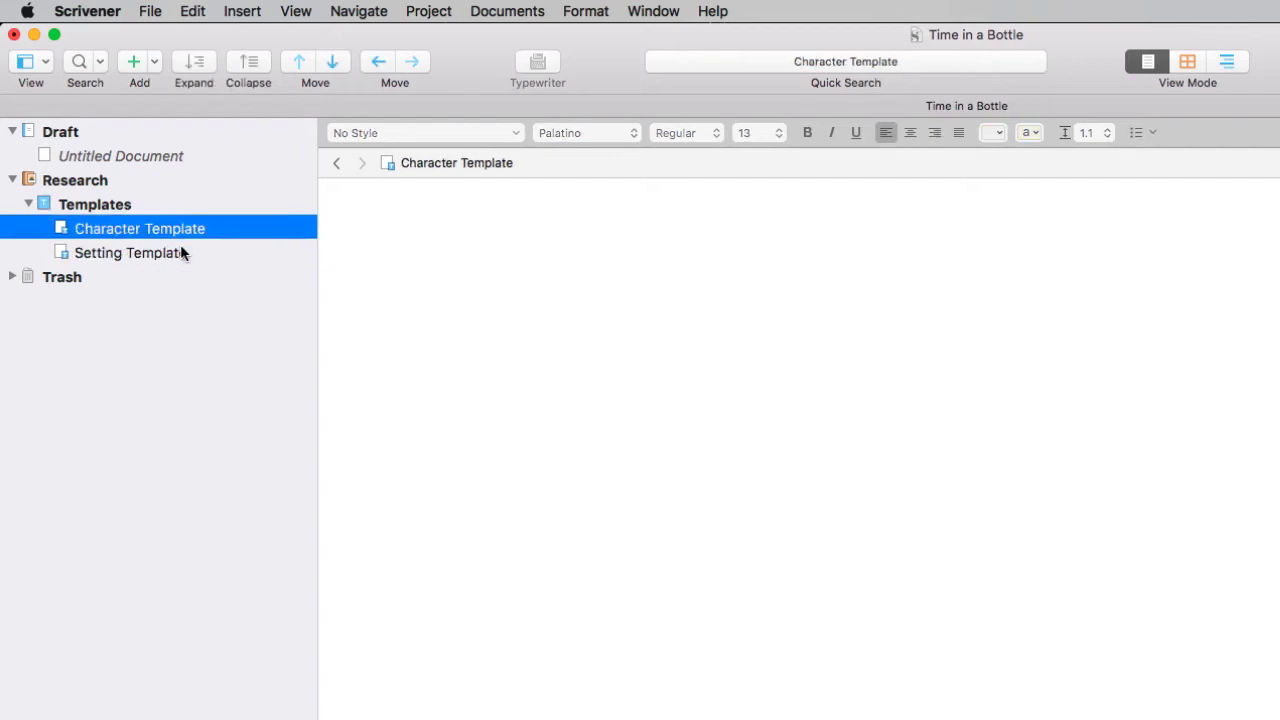
left_click(182, 251, "shift")
right_click(181, 252)
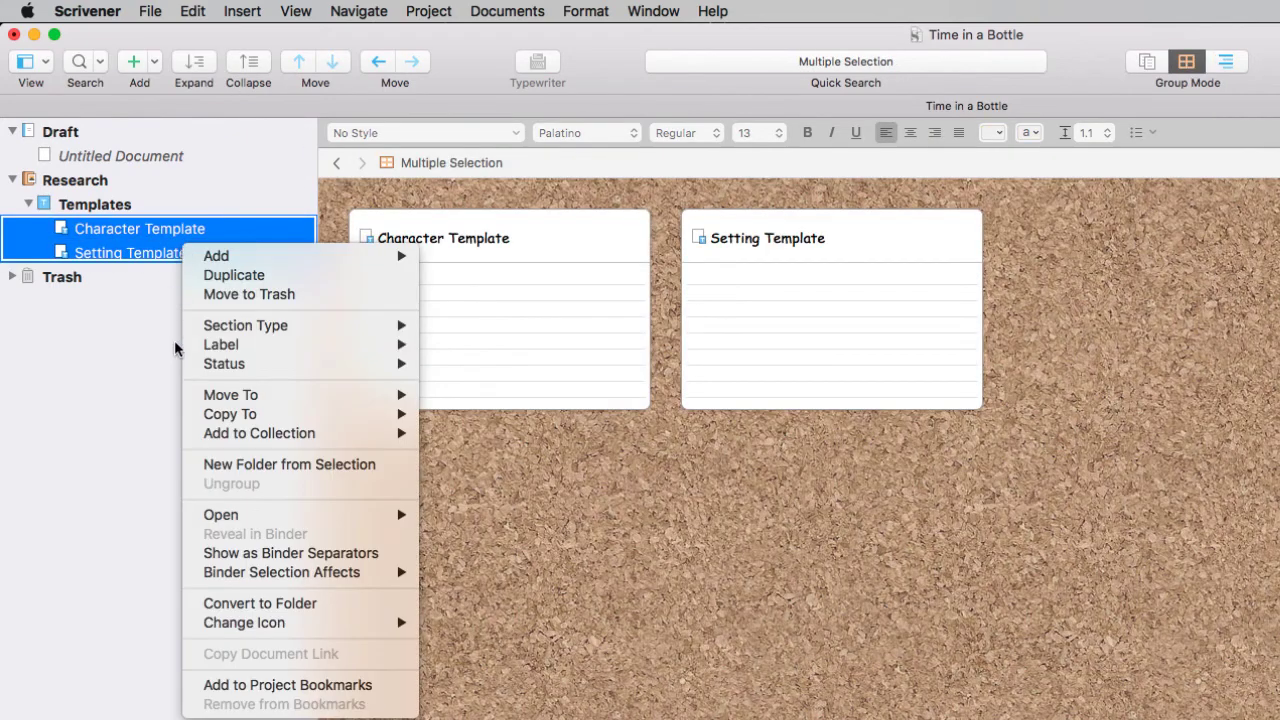
left_click(238, 604)
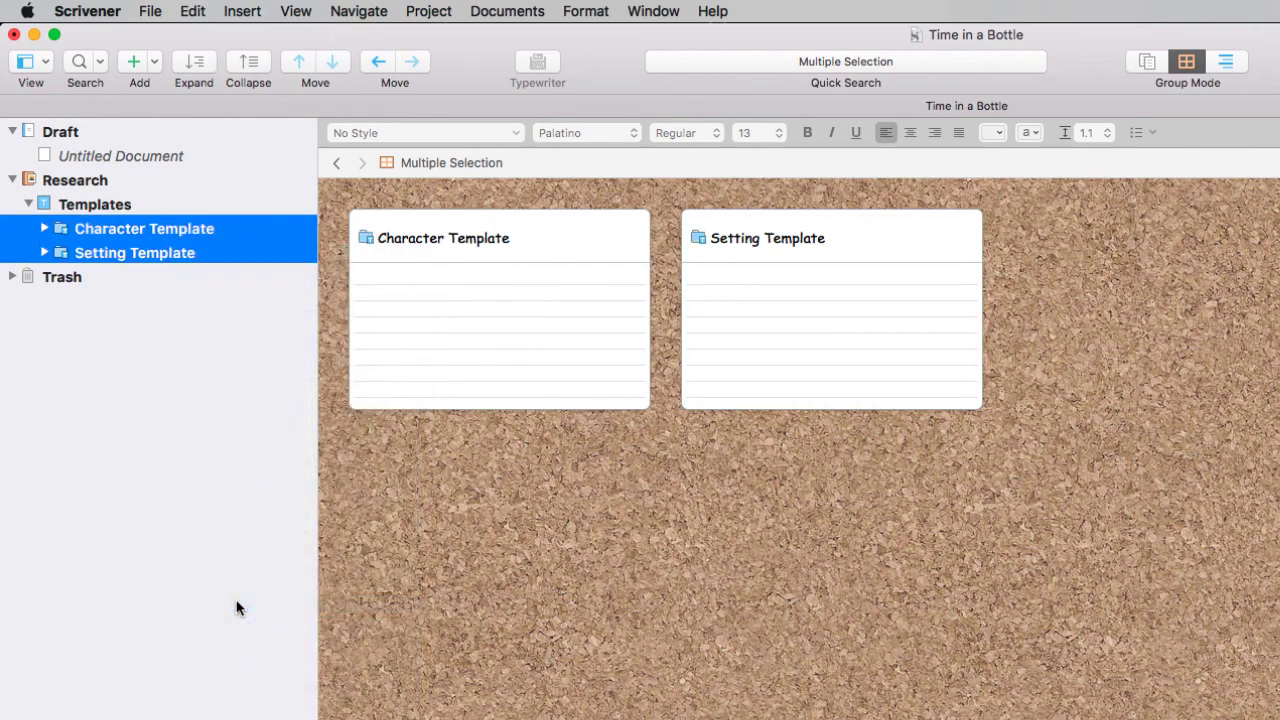